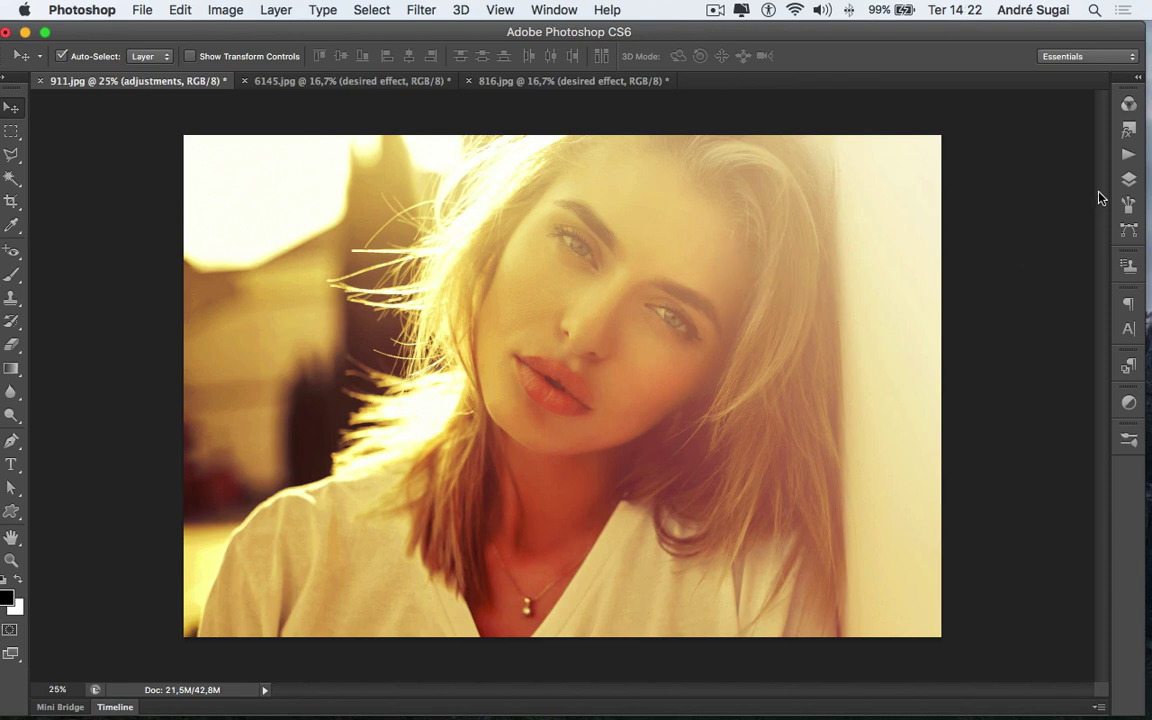
- Show the Layers panel listing 911.jpg's desired effect layer, adjustments group and Background
click(1130, 180)
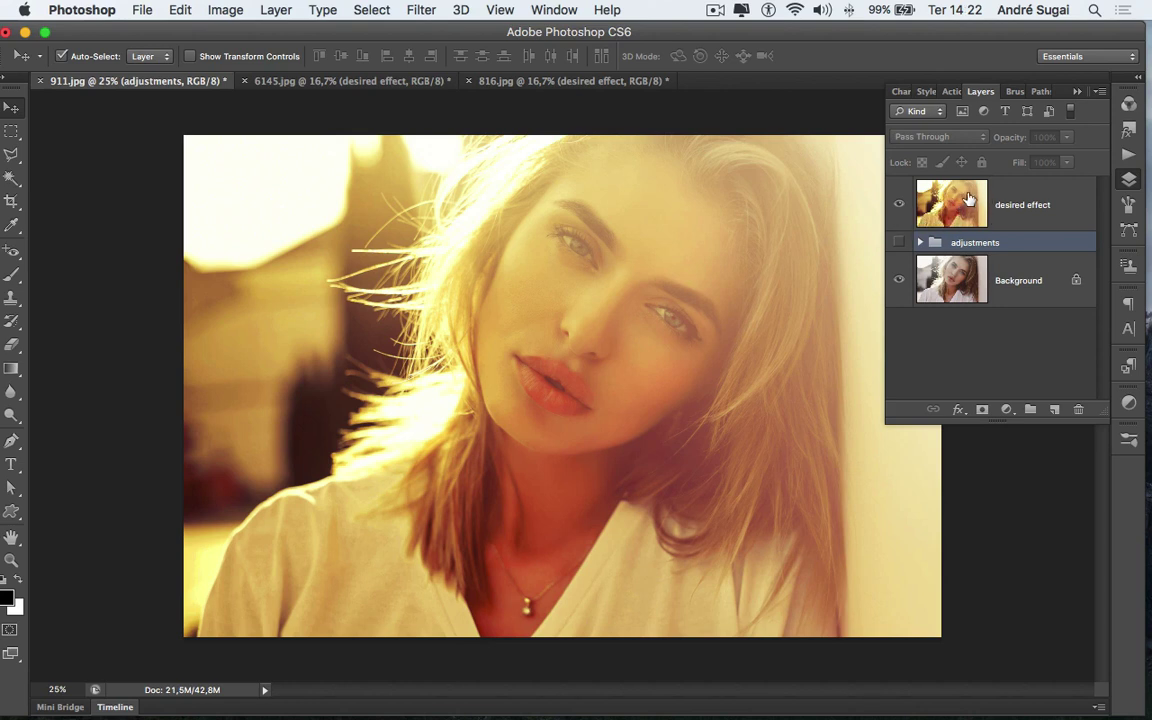
- Compare the desired effect layer on and off, leave it hidden, then show and expand the adjustments group
click(899, 205)
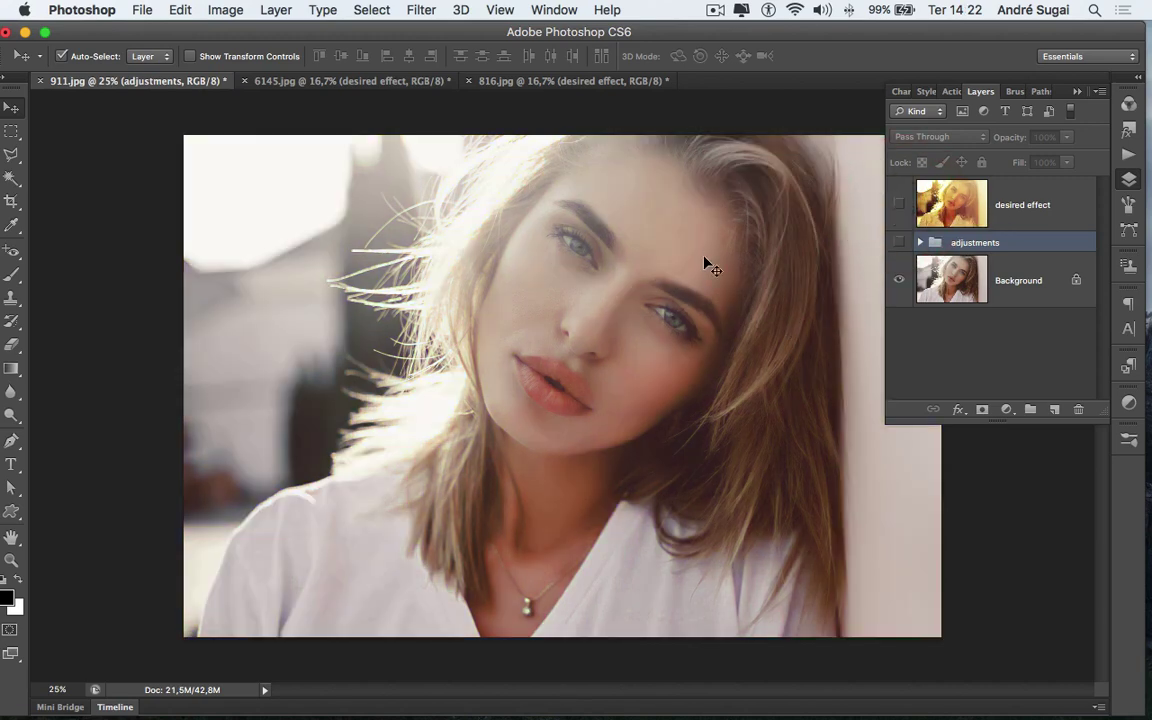
click(899, 205)
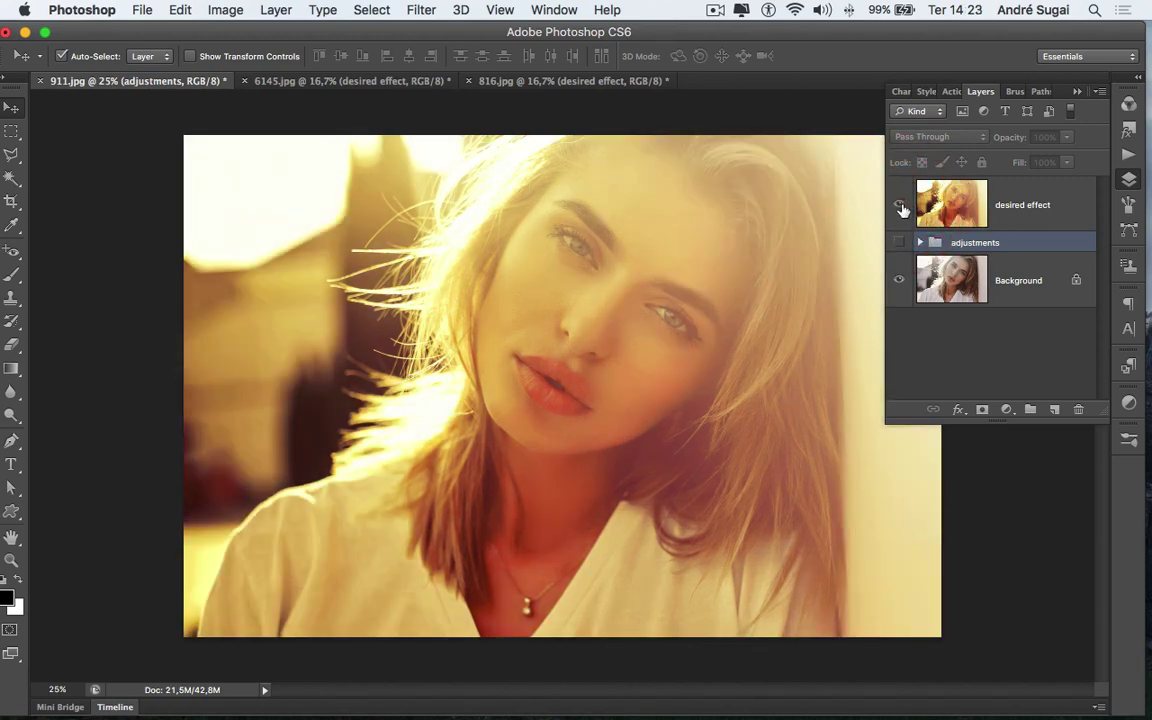
click(900, 206)
click(900, 206)
click(900, 206)
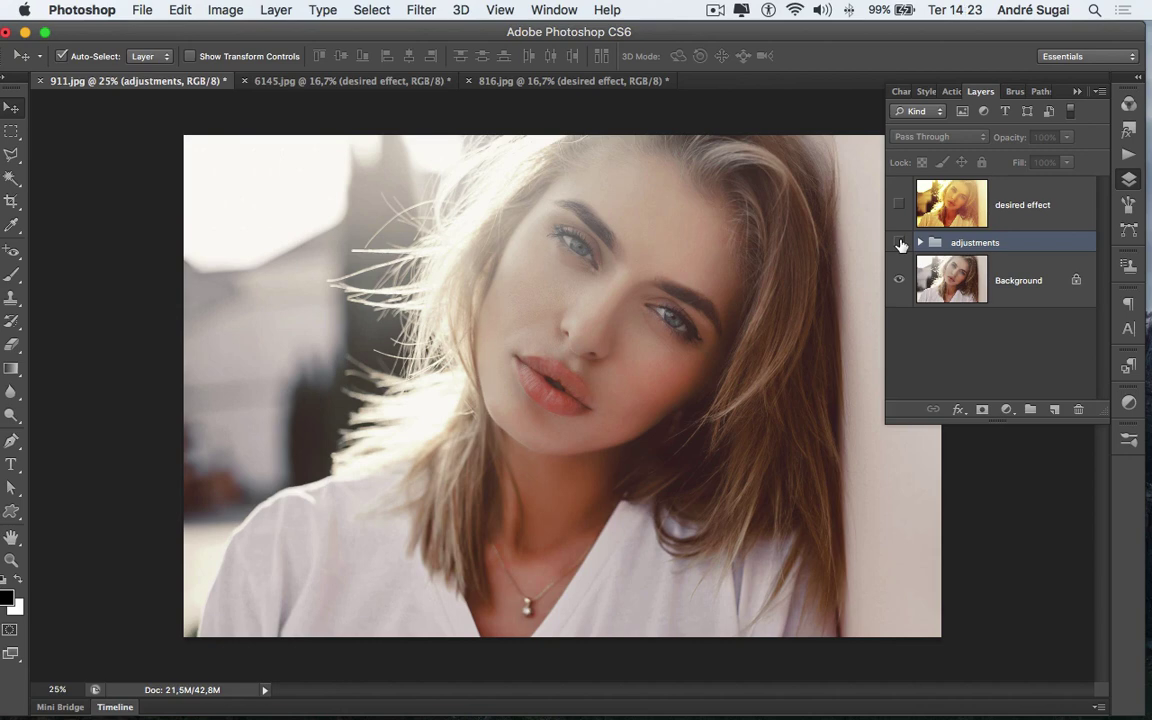
click(900, 244)
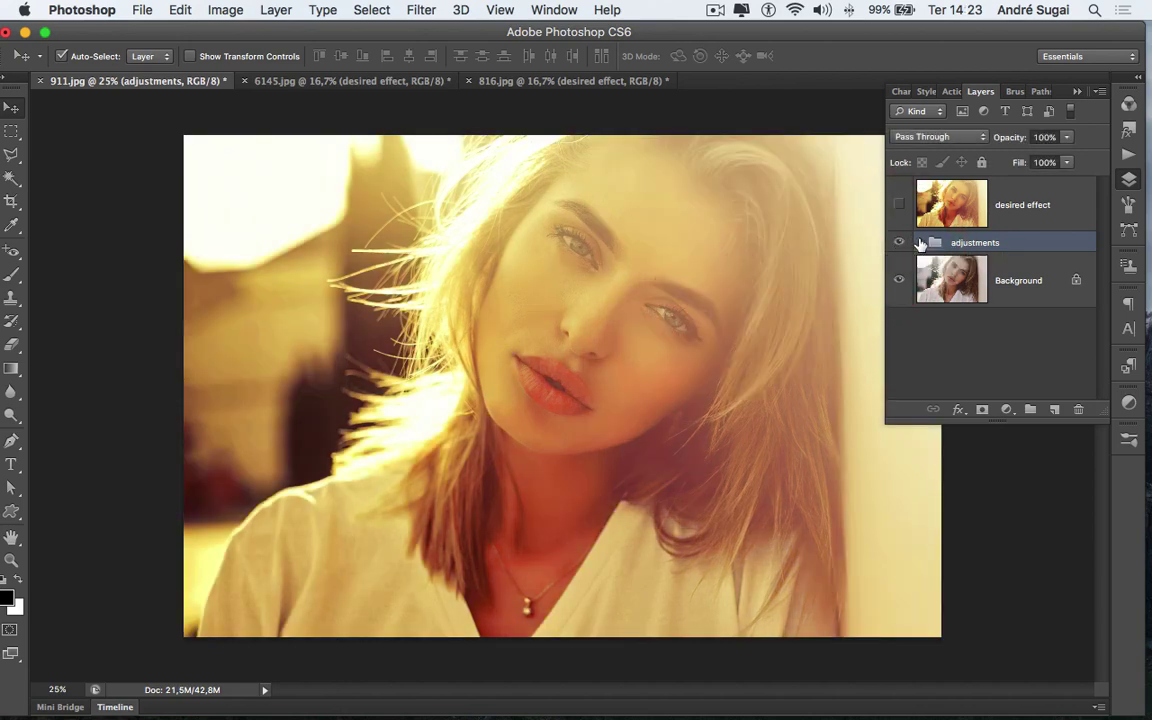
click(920, 243)
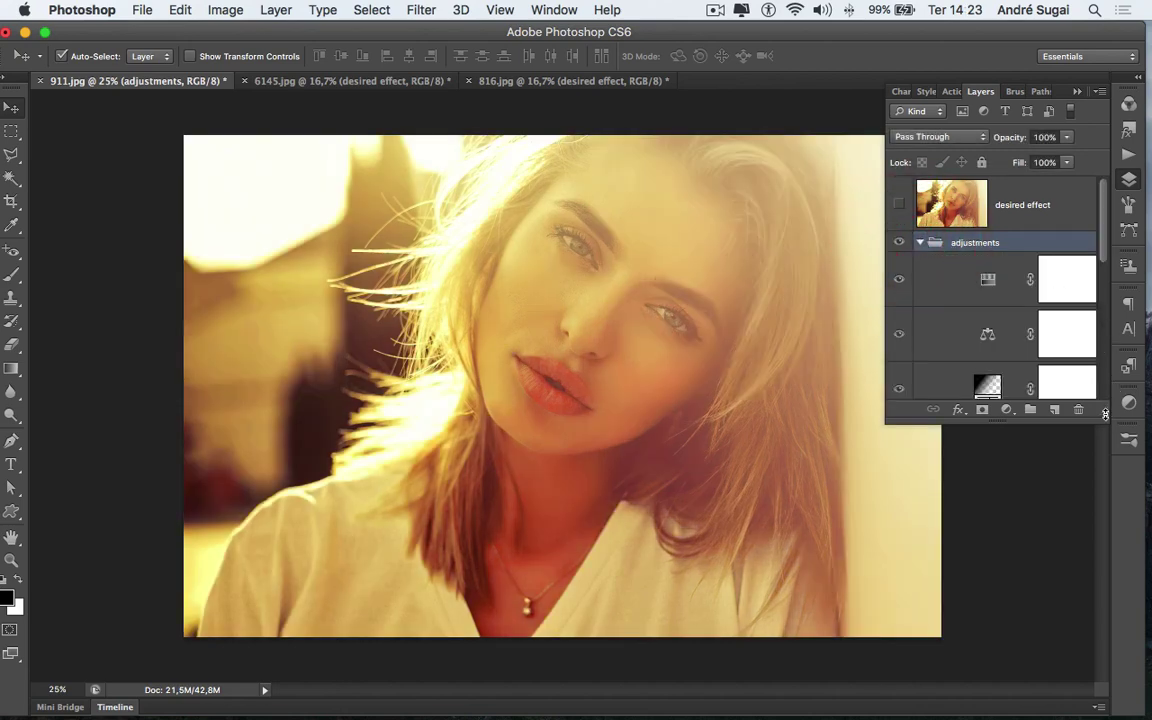
- Enlarge the layer list and inspect the Color Balance, Levels and Brightness/Contrast settings without changes
drag(1105, 414, 1100, 645)
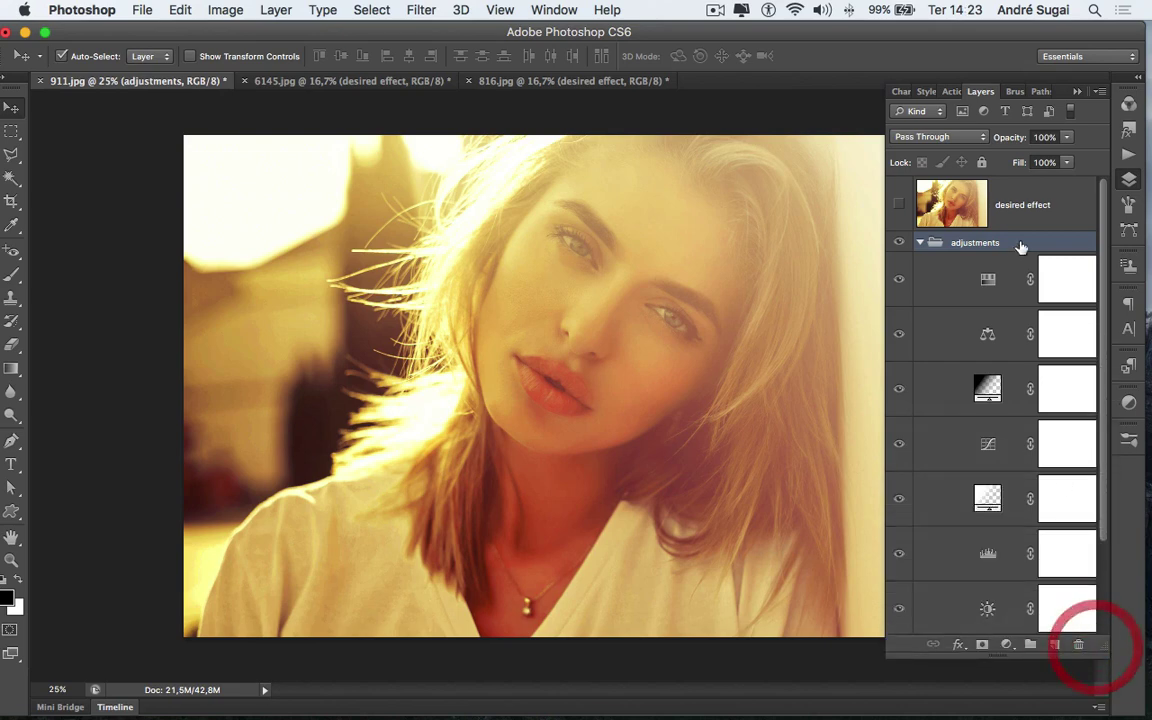
scroll(987, 320, down, 3)
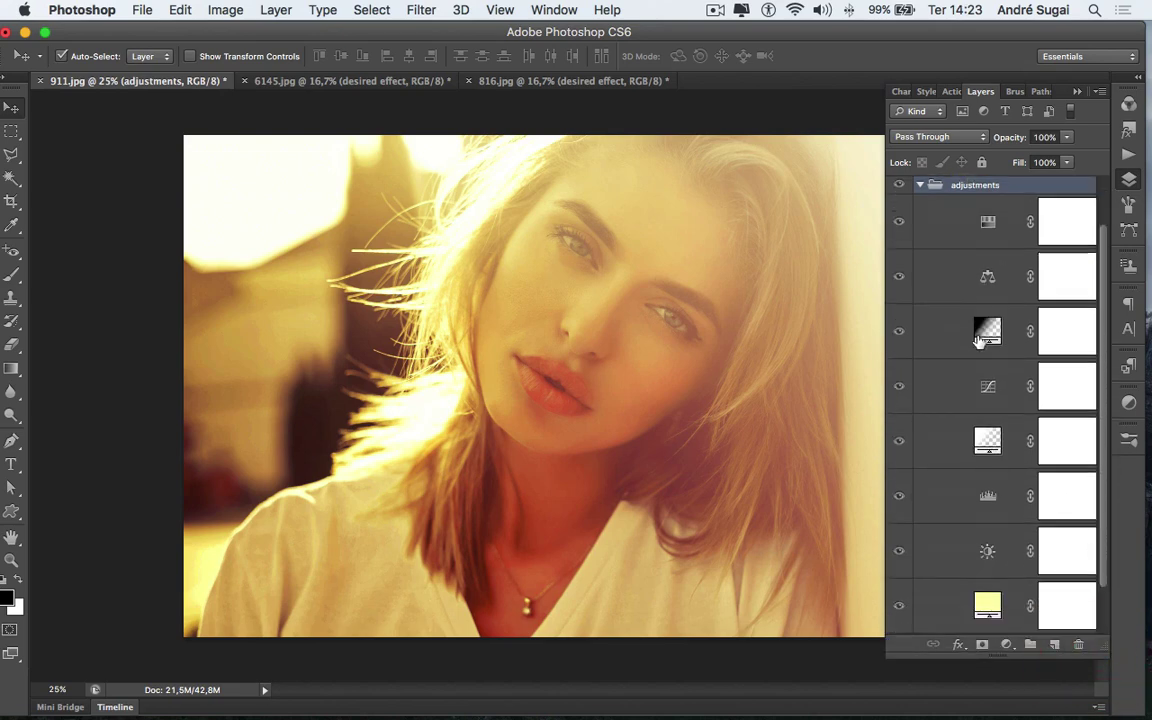
double_click(988, 259)
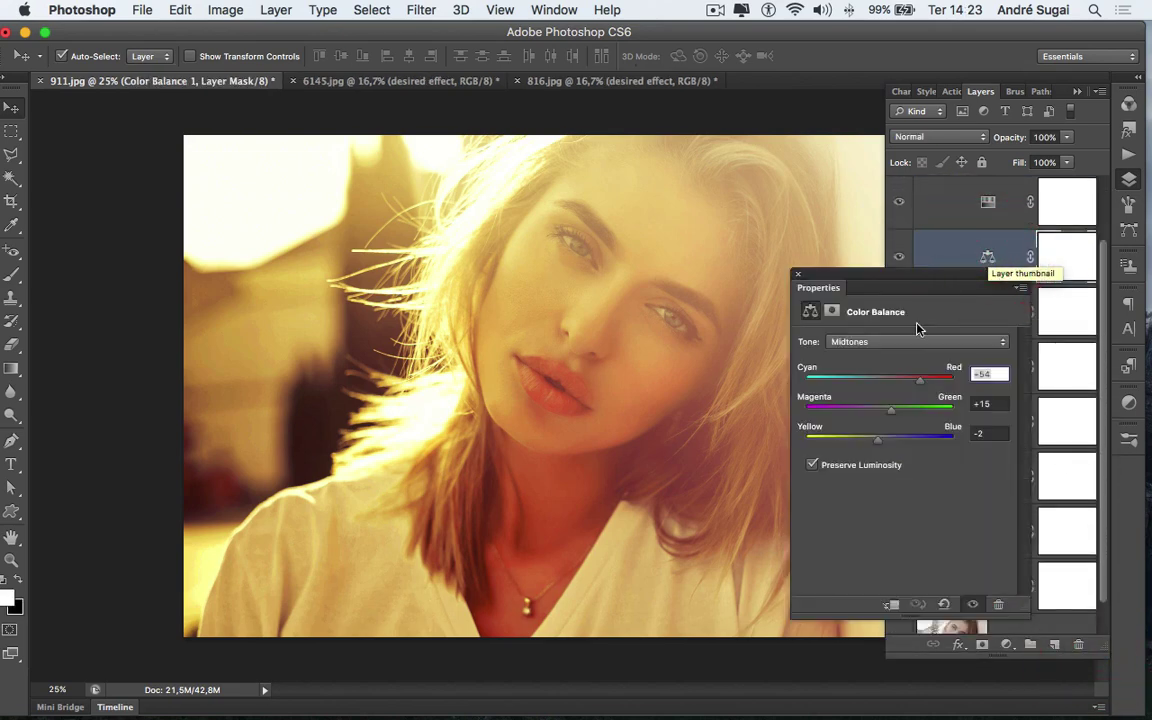
click(797, 273)
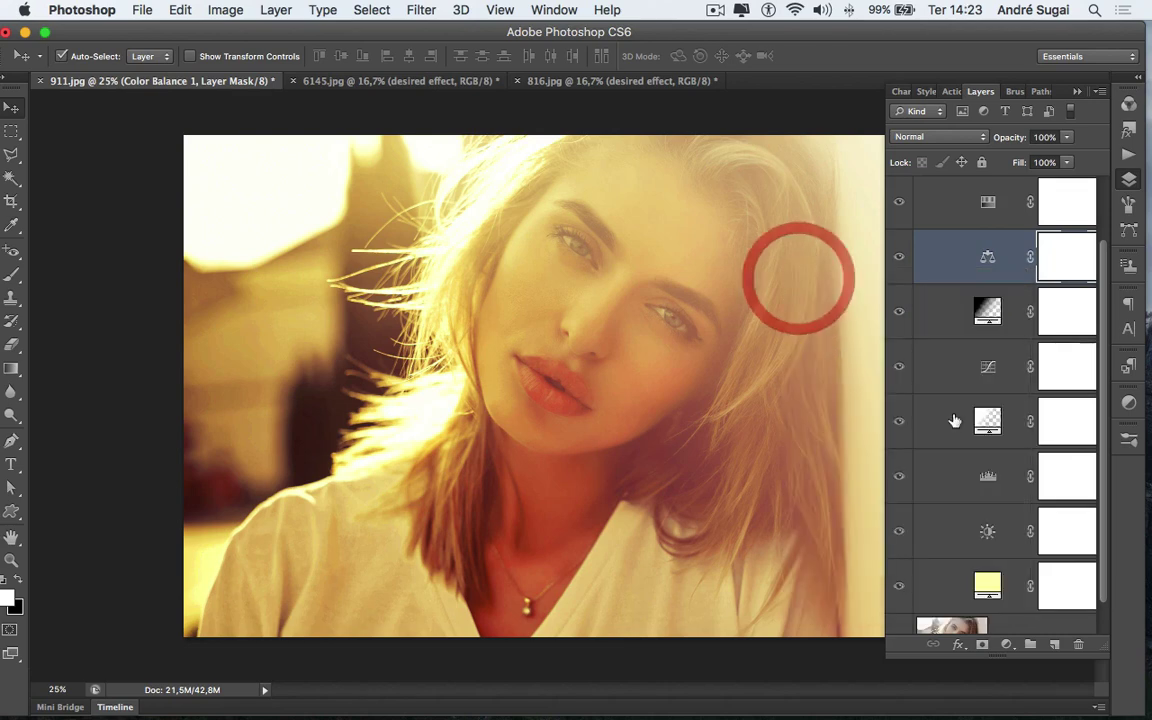
double_click(988, 479)
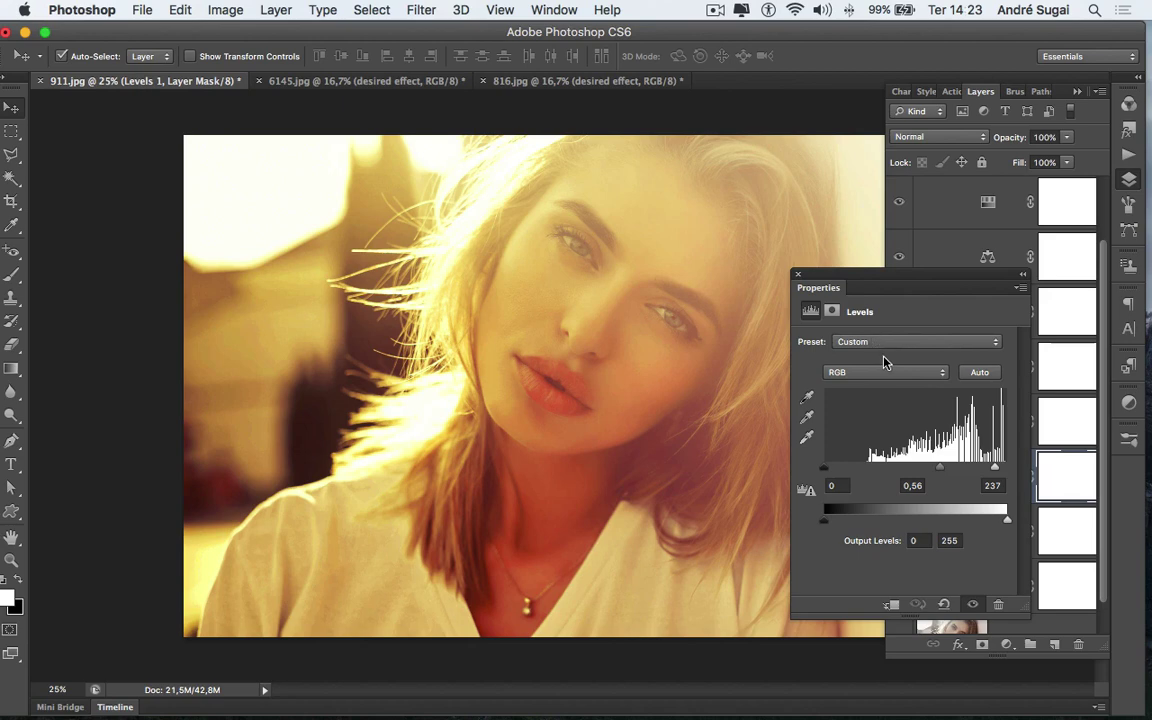
click(800, 275)
scroll(985, 545, down, 2)
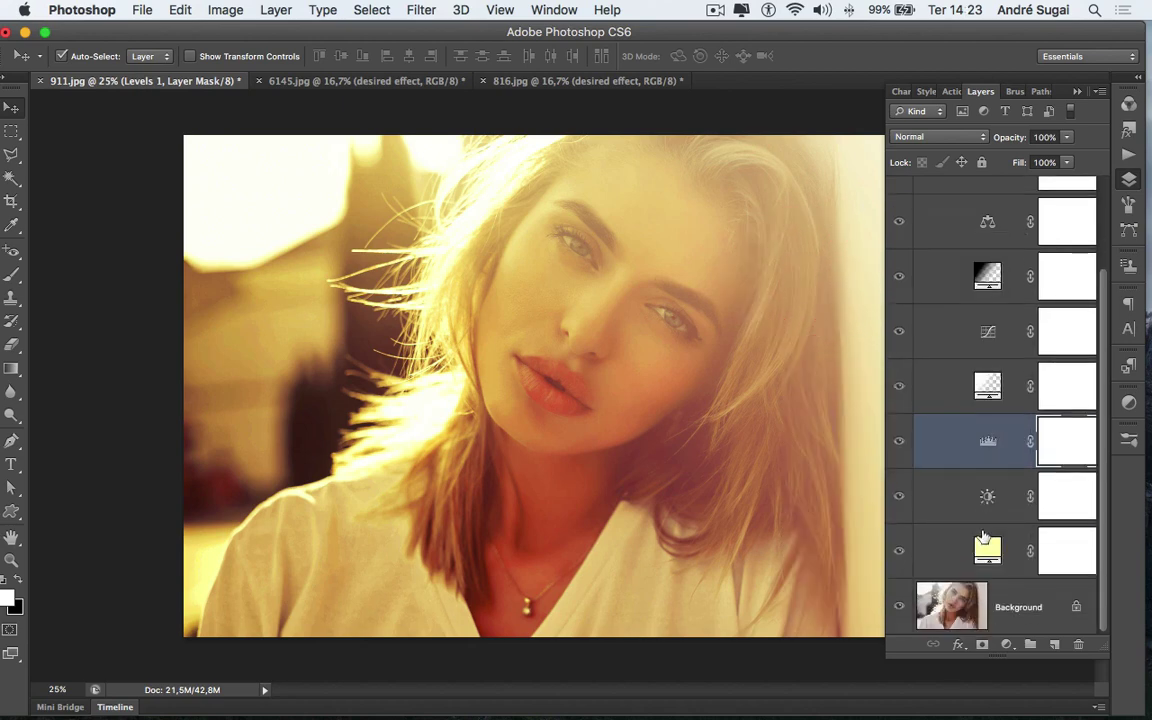
double_click(988, 498)
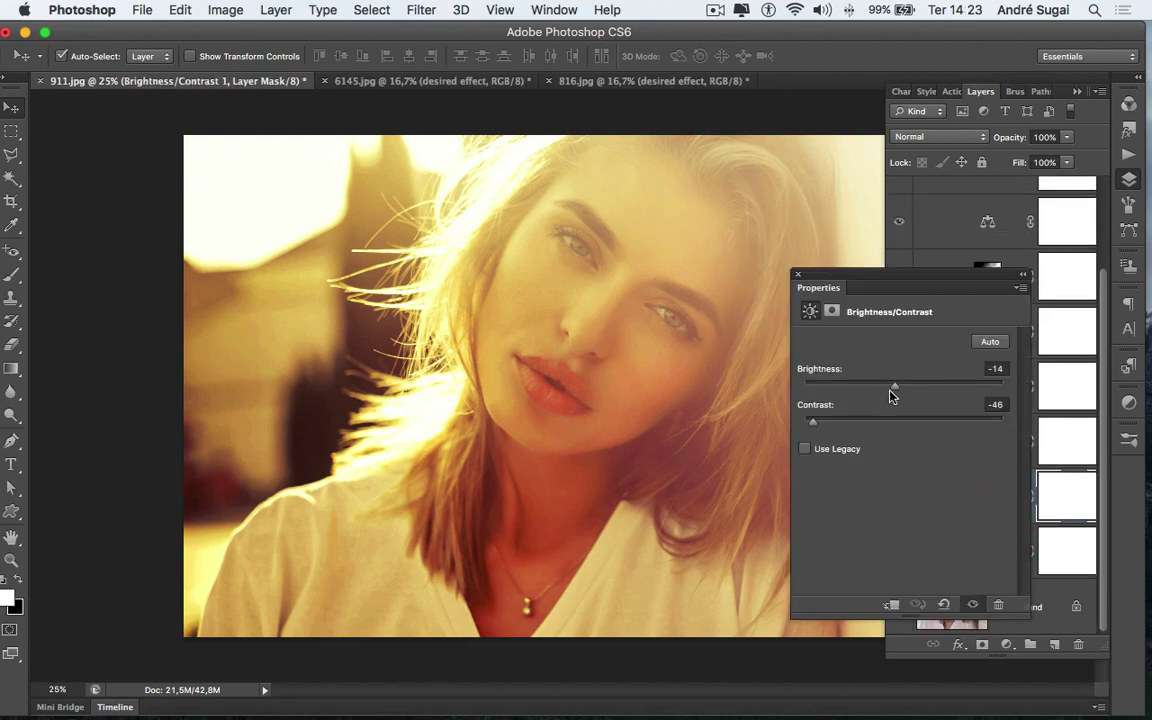
click(797, 273)
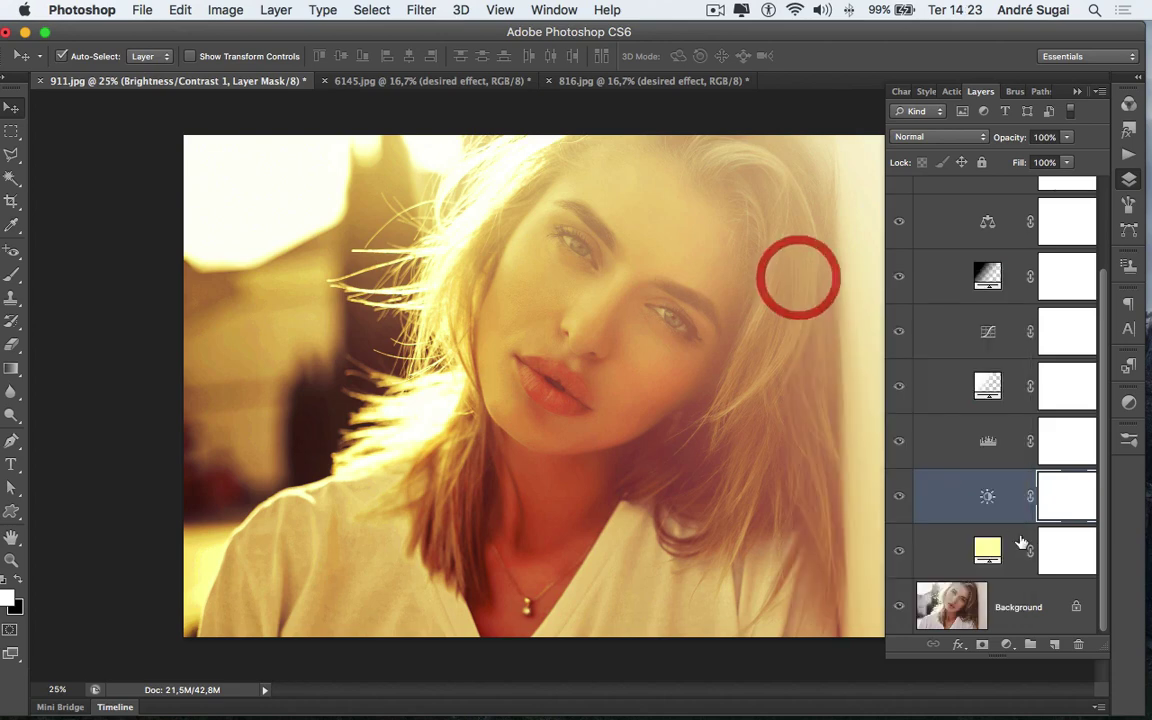
- Try other hues for the Color Fill 1 layer, then cancel to keep the pale yellow fill
double_click(985, 552)
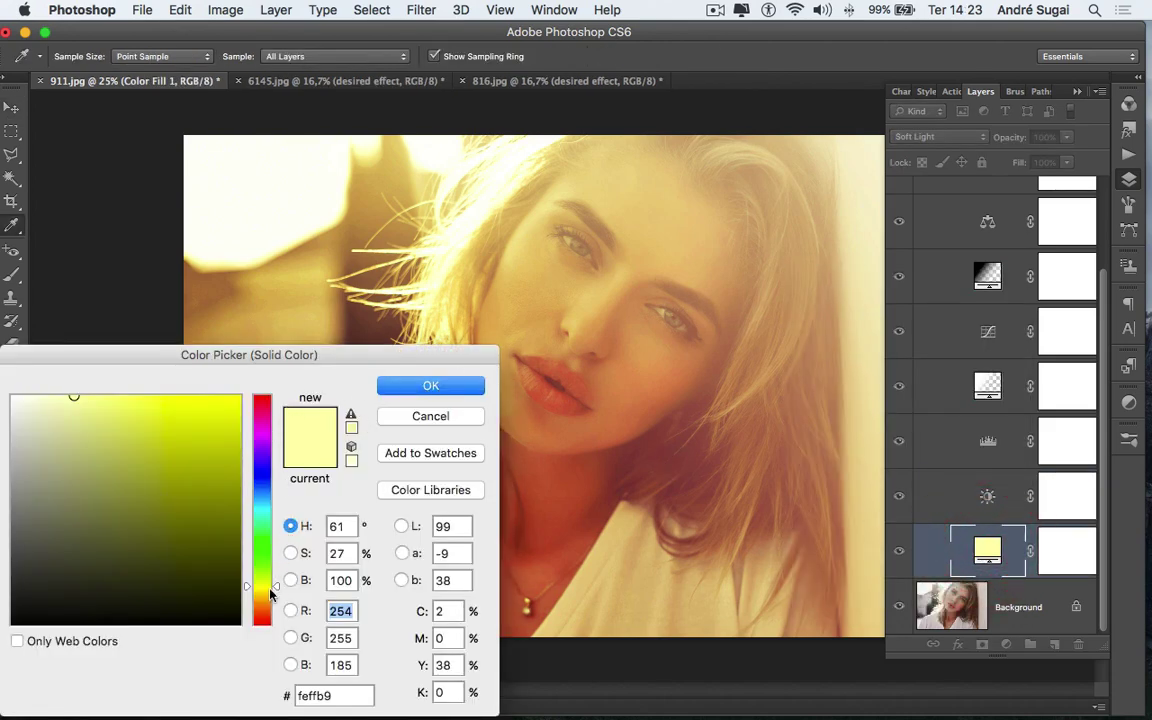
drag(277, 590, 276, 440)
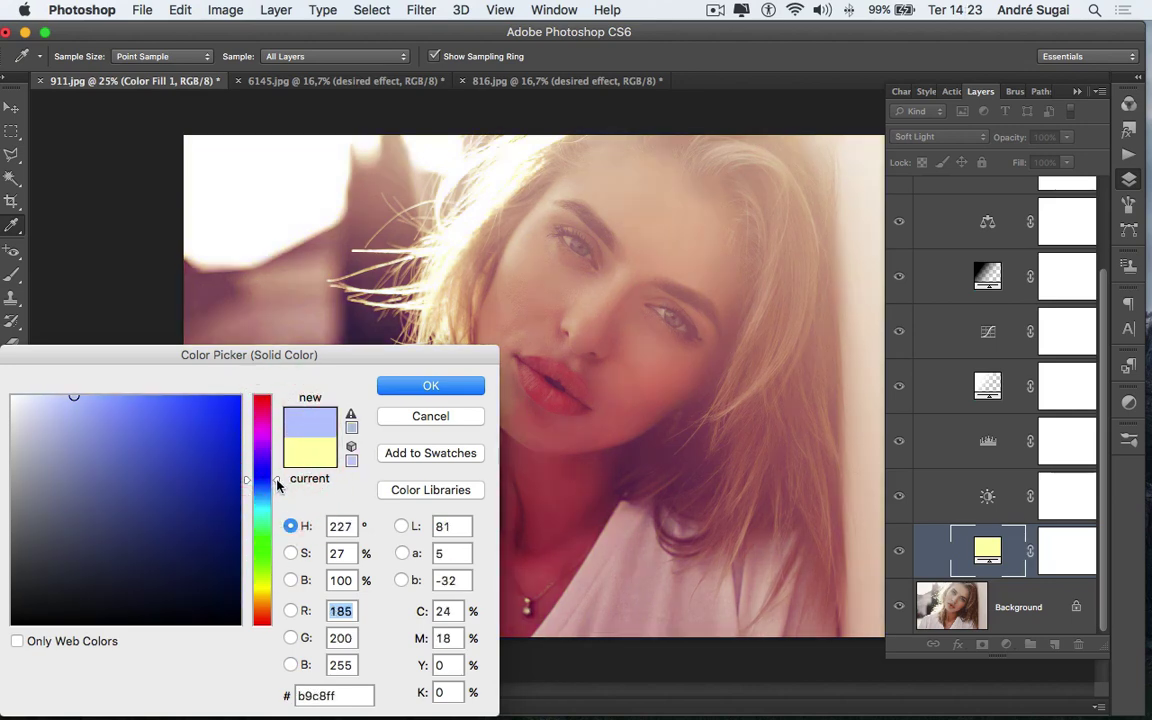
drag(276, 440, 277, 413)
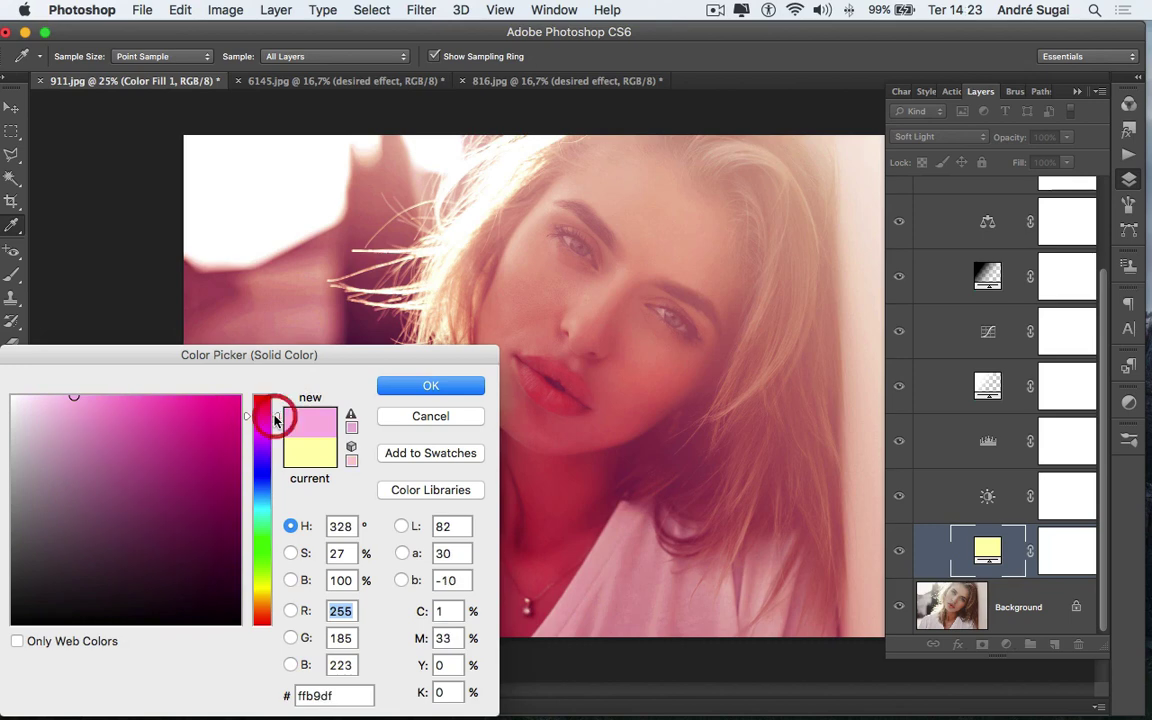
click(418, 415)
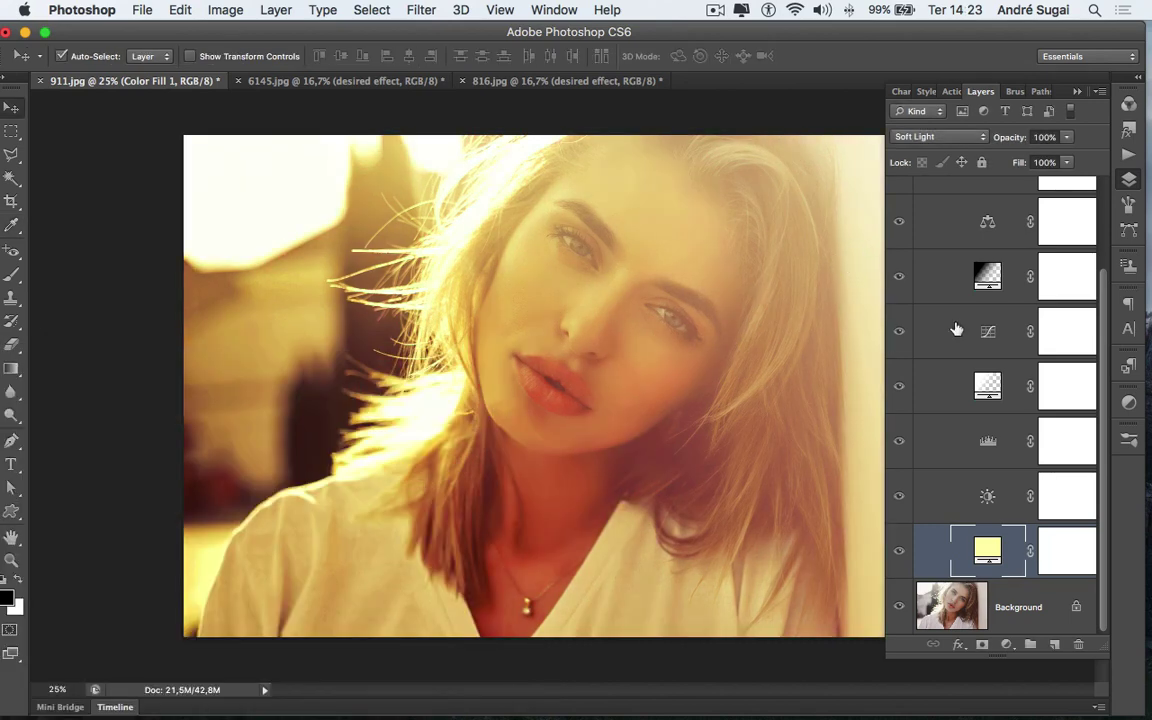
scroll(957, 330, up, 3)
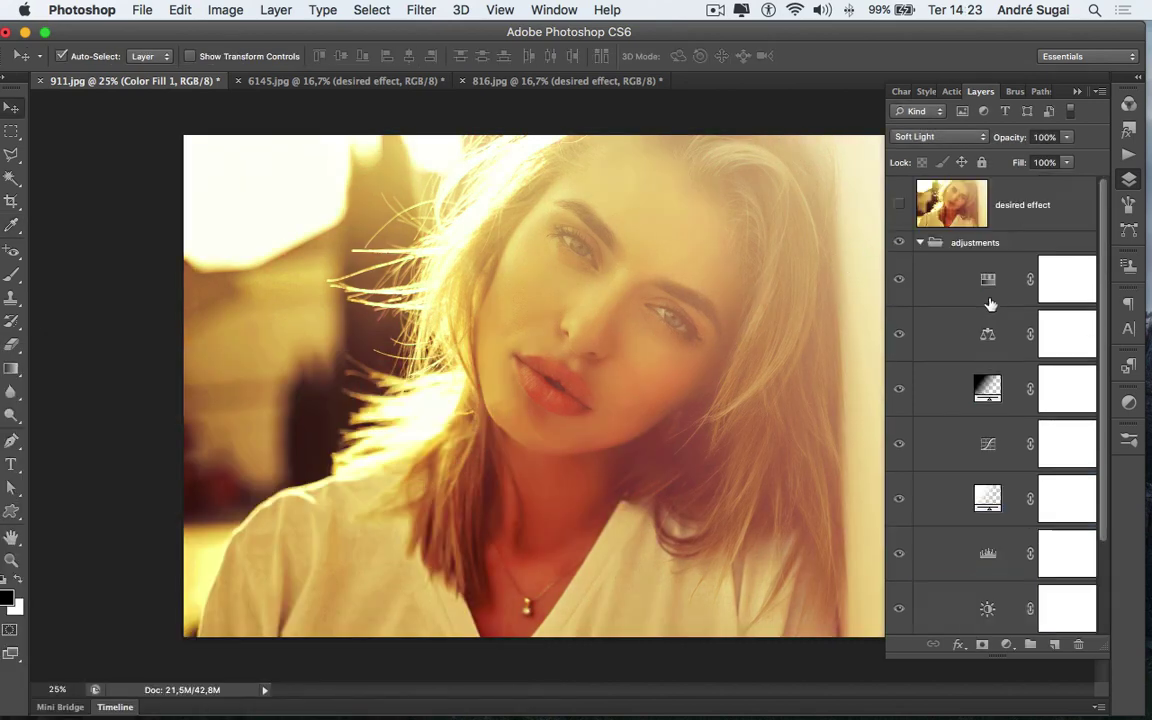
- Delete the desired effect layer and the adjustments group together with its contents
click(919, 242)
click(985, 200)
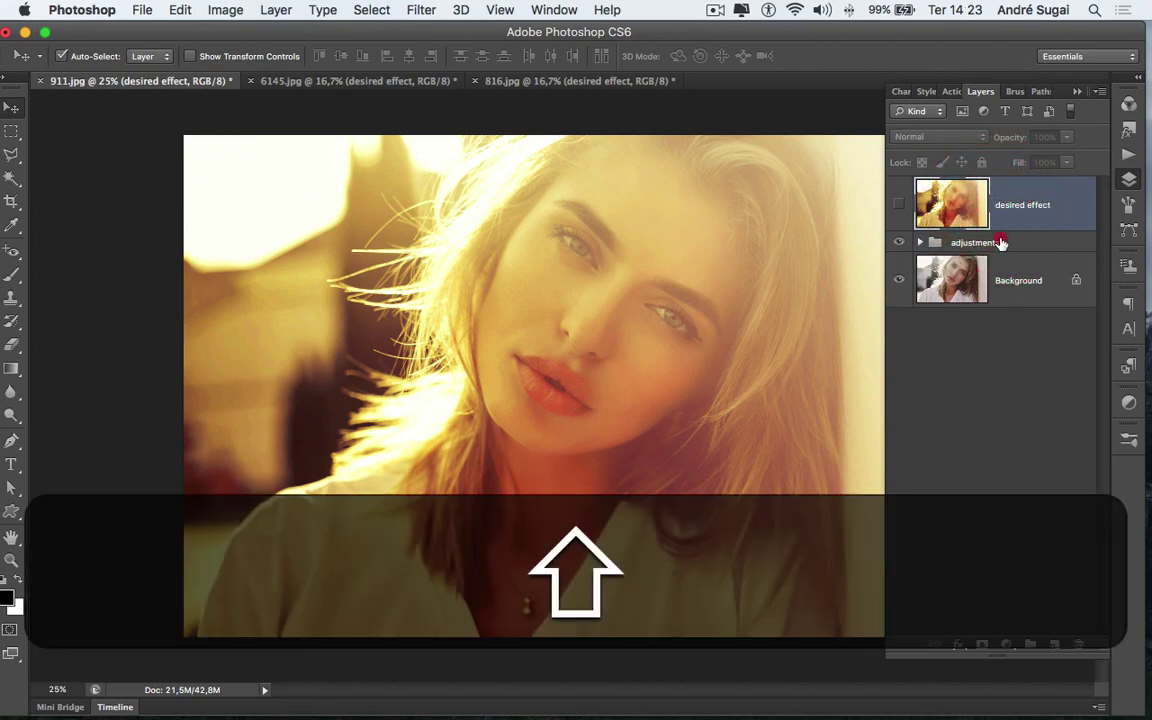
double_click(1000, 242)
click(1040, 206)
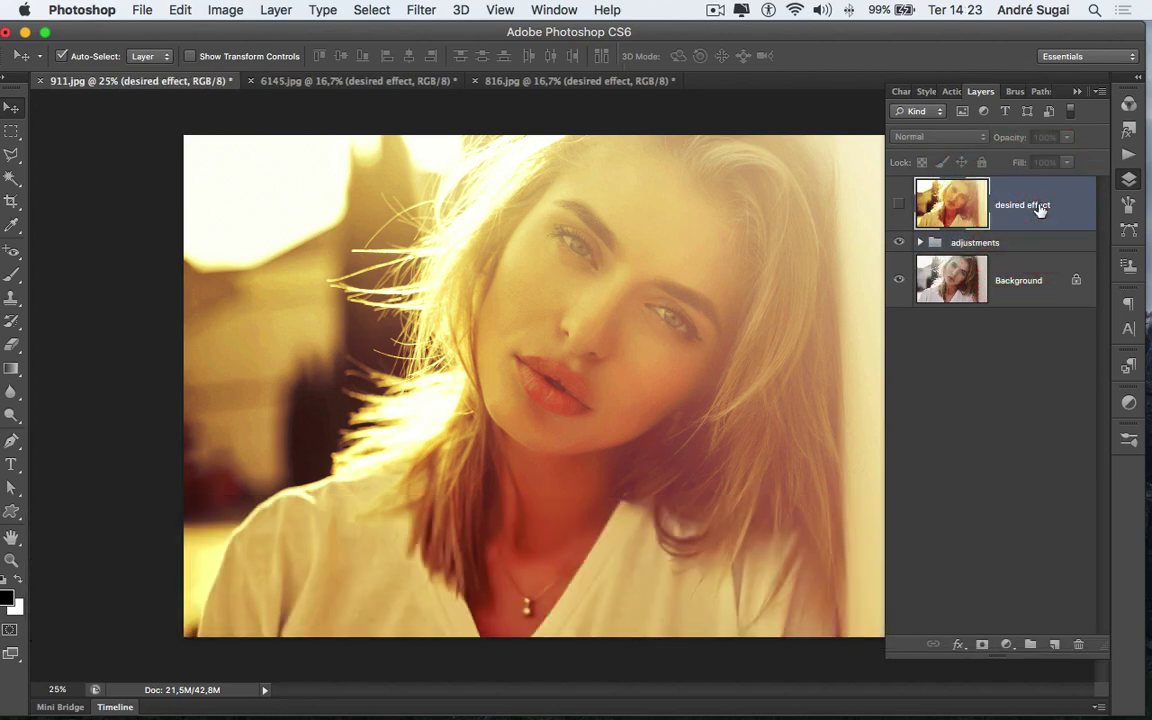
key(BackSpace)
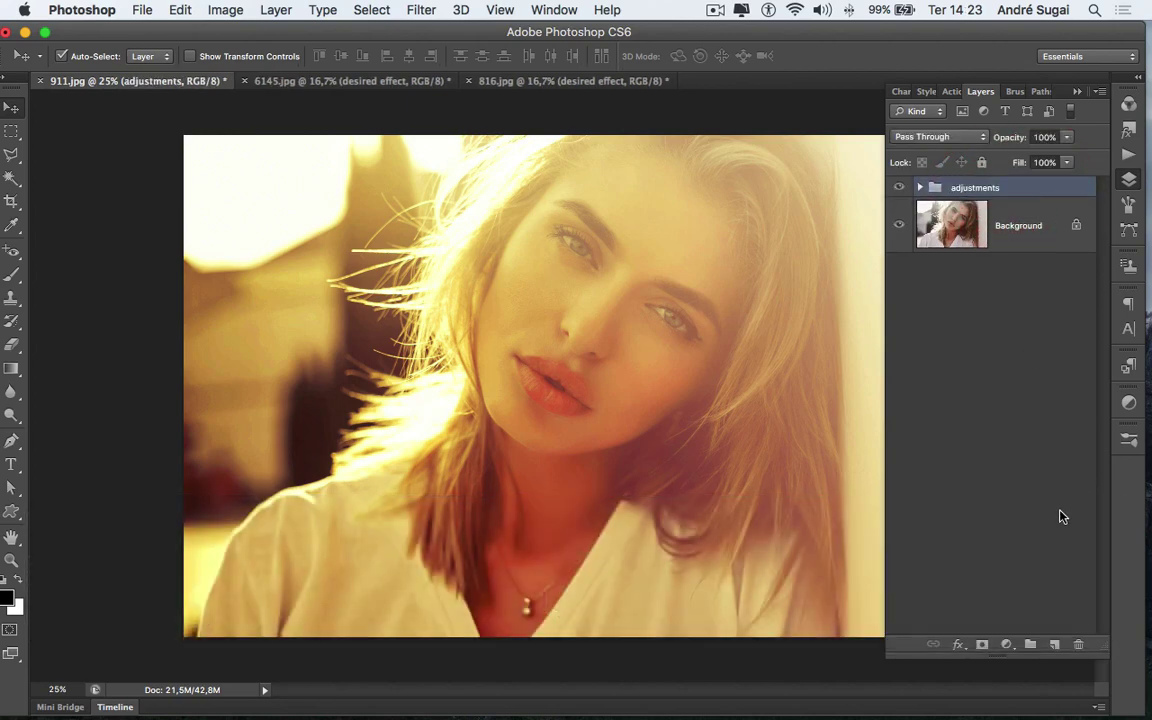
click(1078, 646)
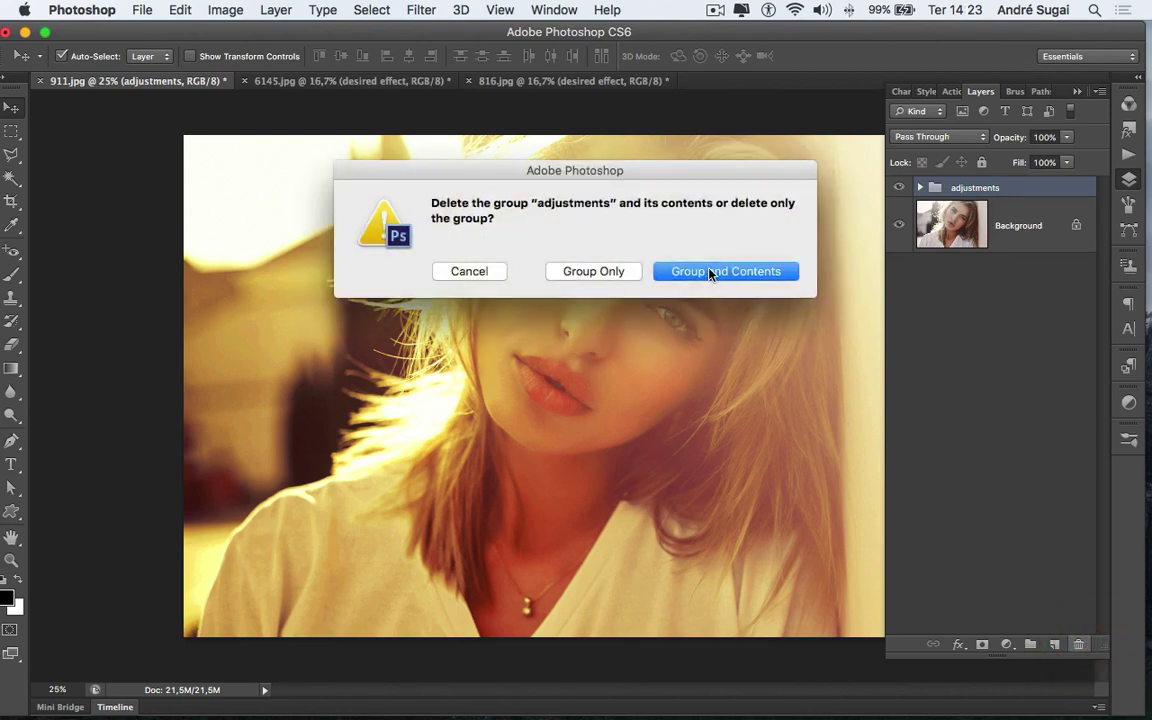
click(710, 273)
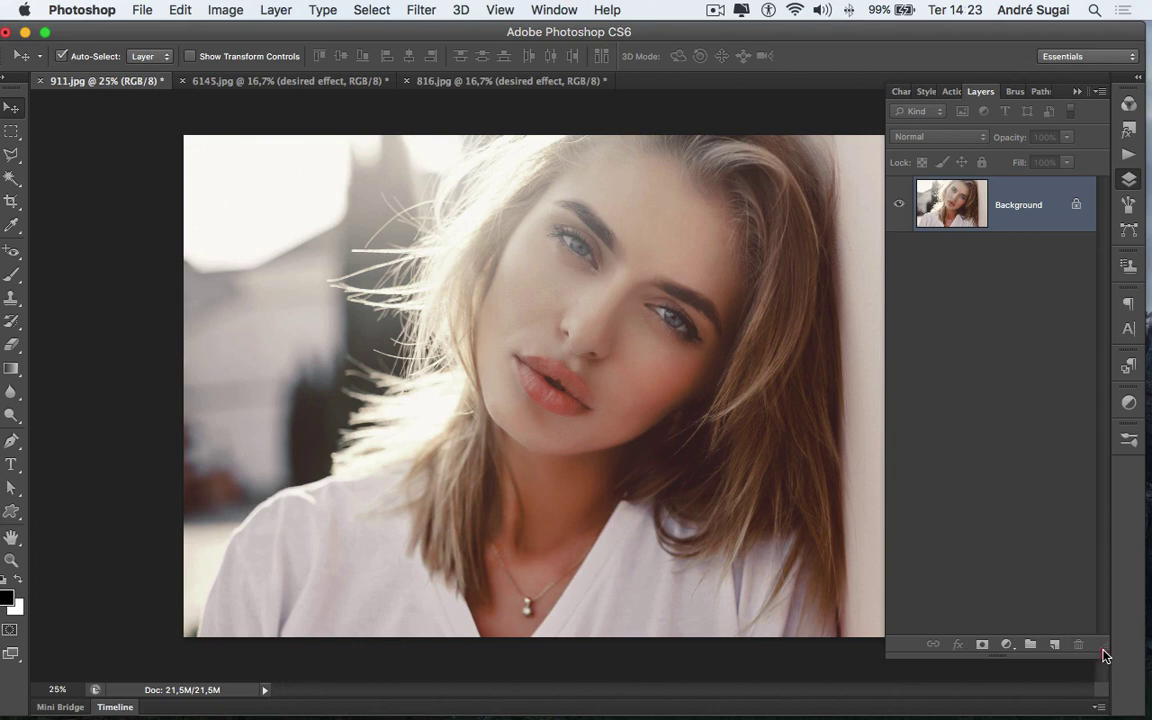
- Shrink the Layers panel and bring up the Actions panel
drag(1104, 655, 1060, 285)
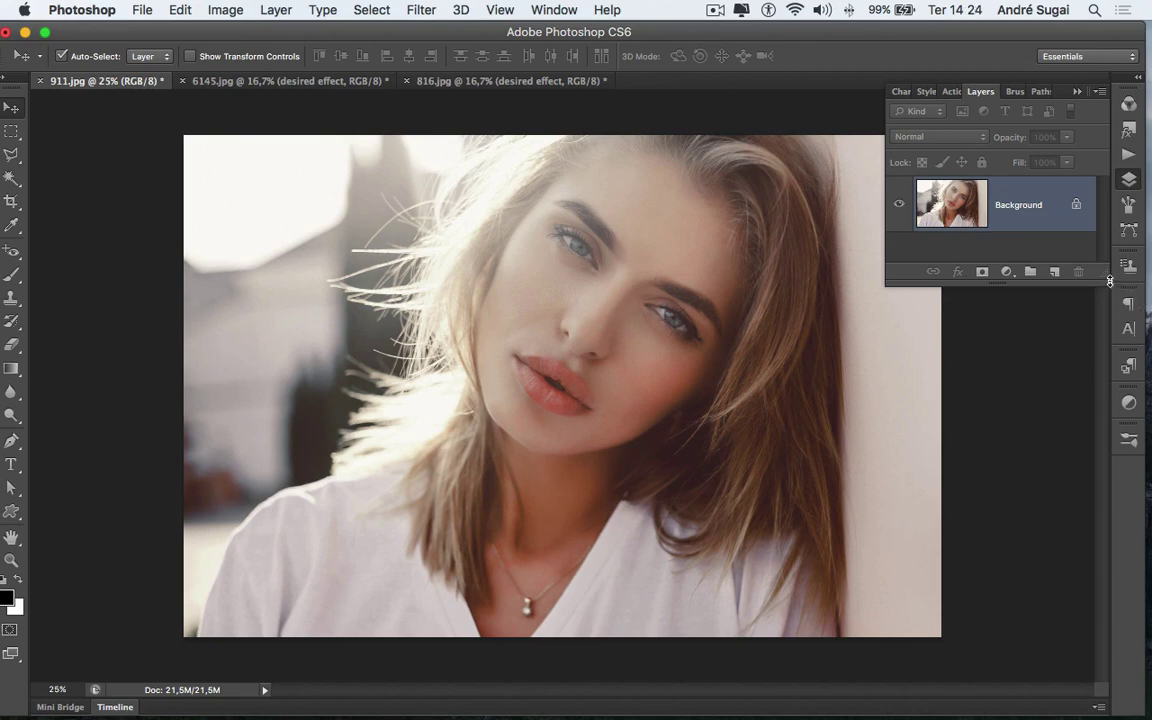
drag(1108, 280, 1105, 305)
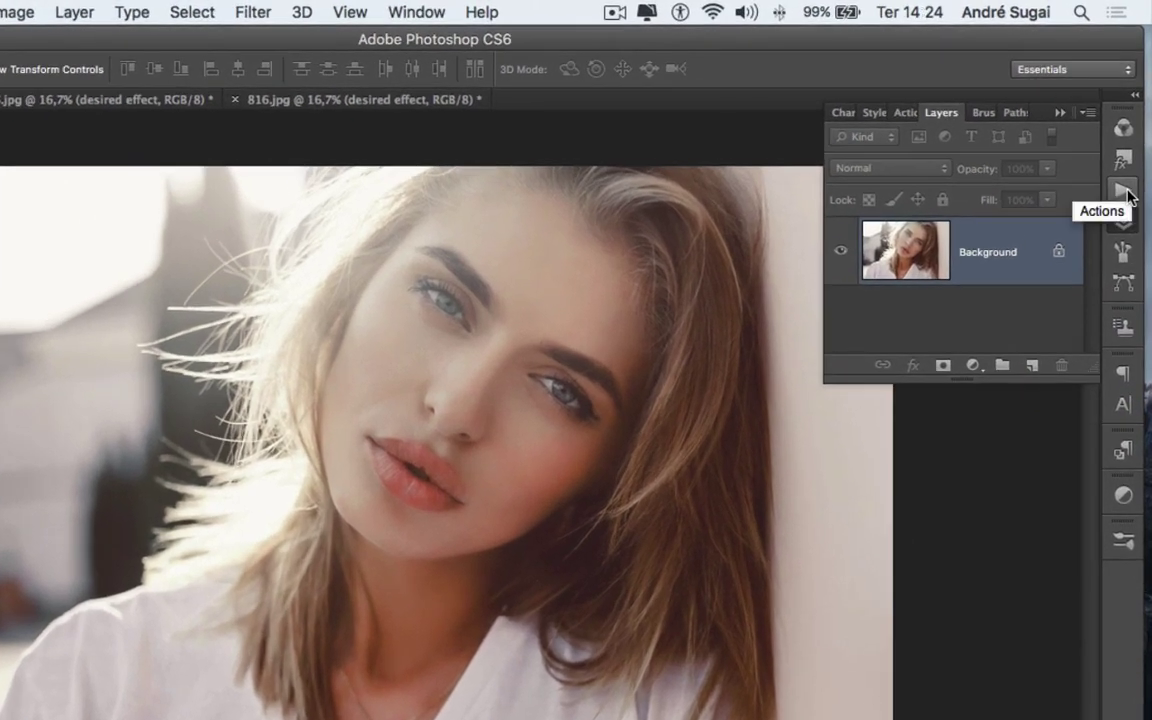
click(1124, 192)
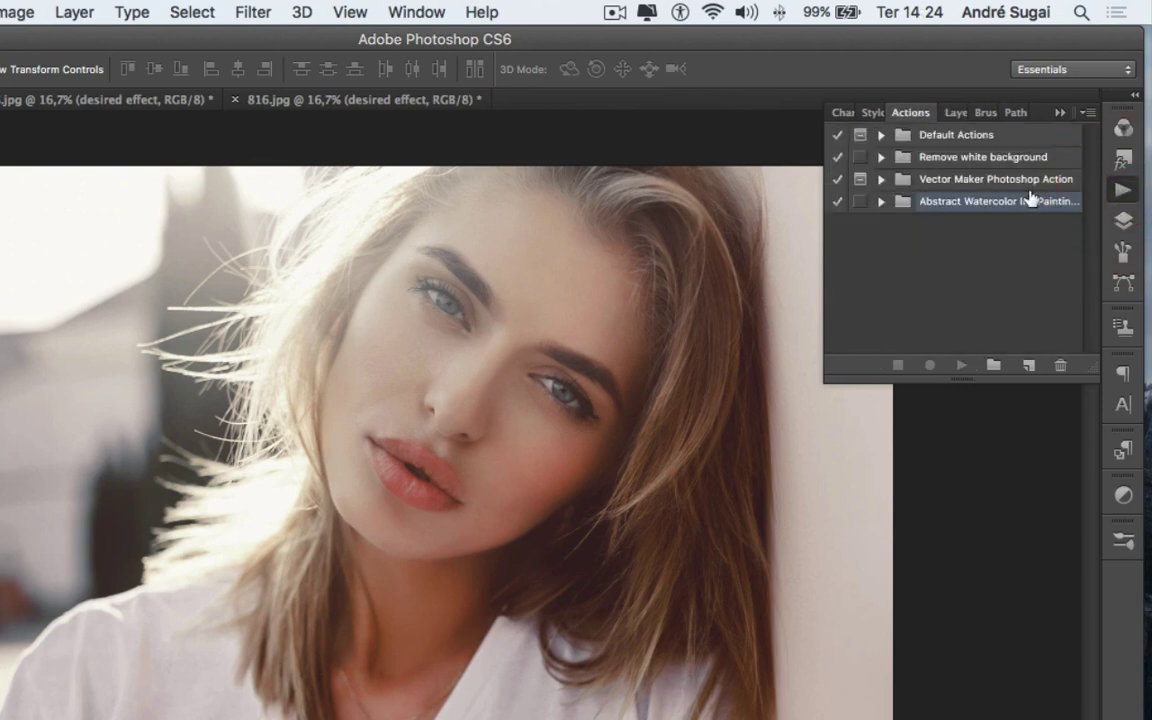
click(416, 12)
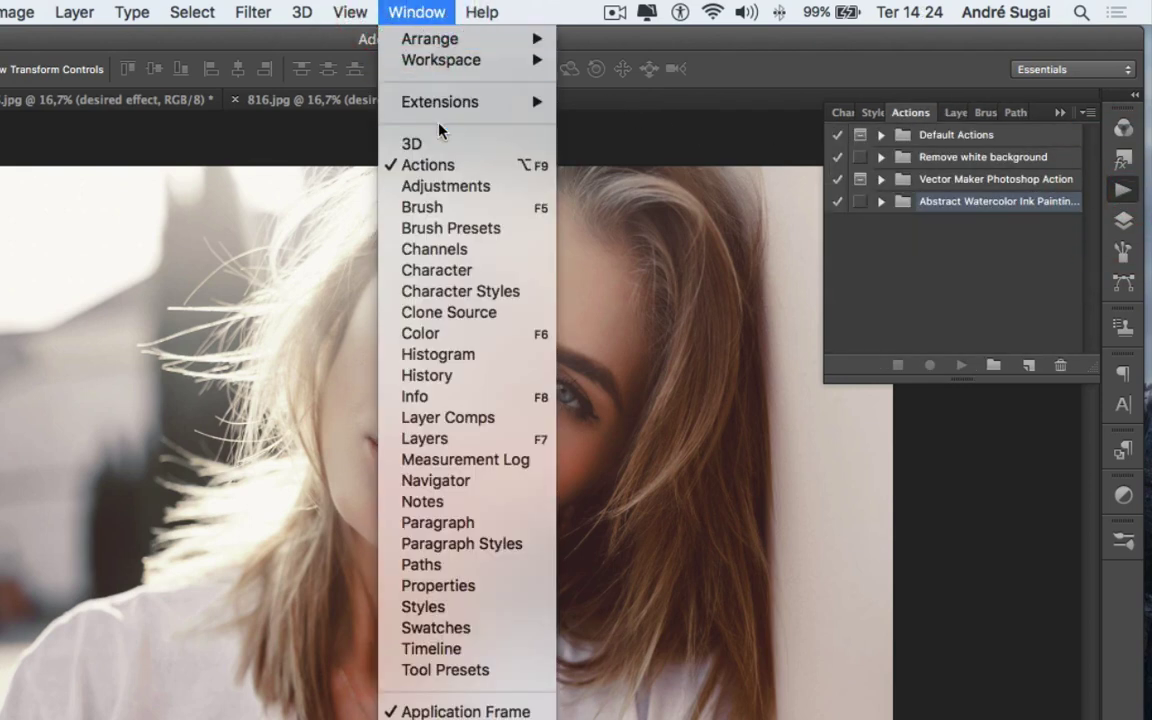
click(920, 252)
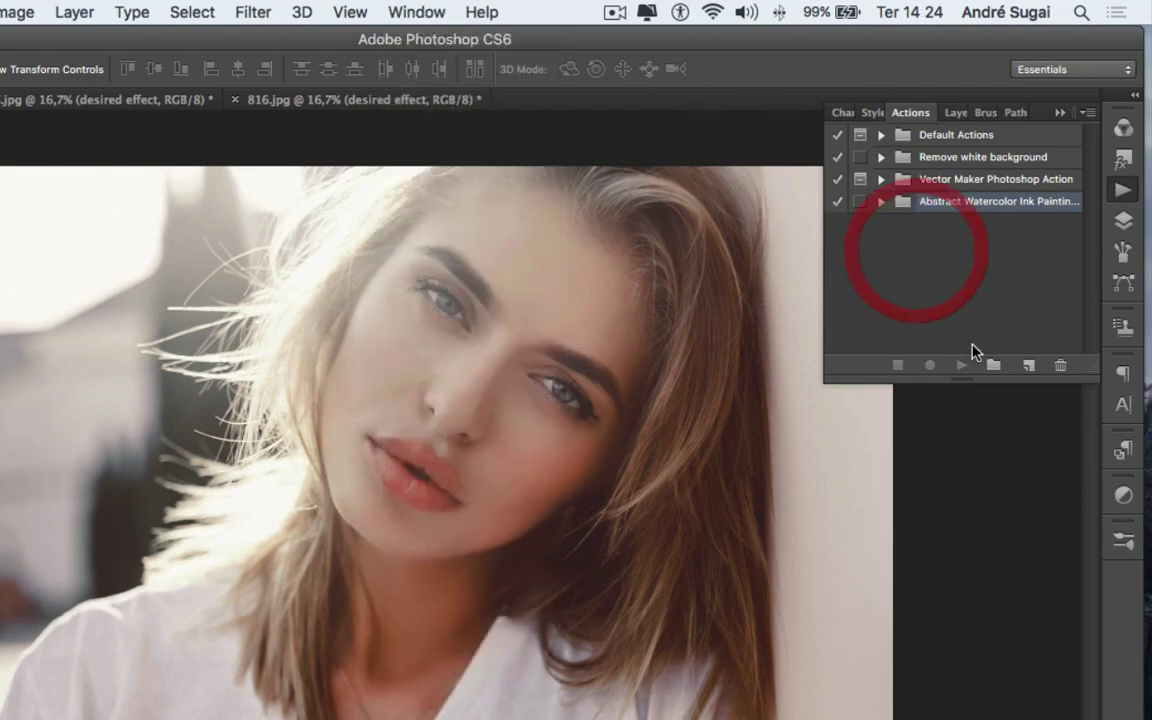
- Load the Studio Sensation Action.atn action set into the Actions panel
click(1088, 116)
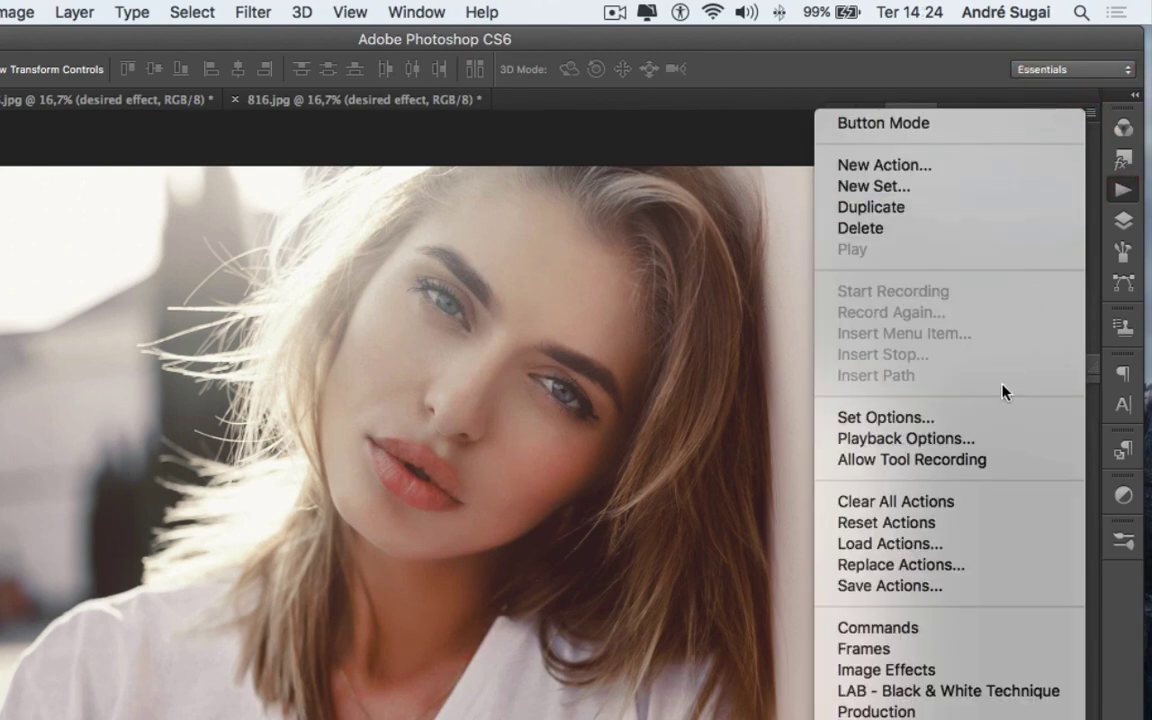
click(898, 544)
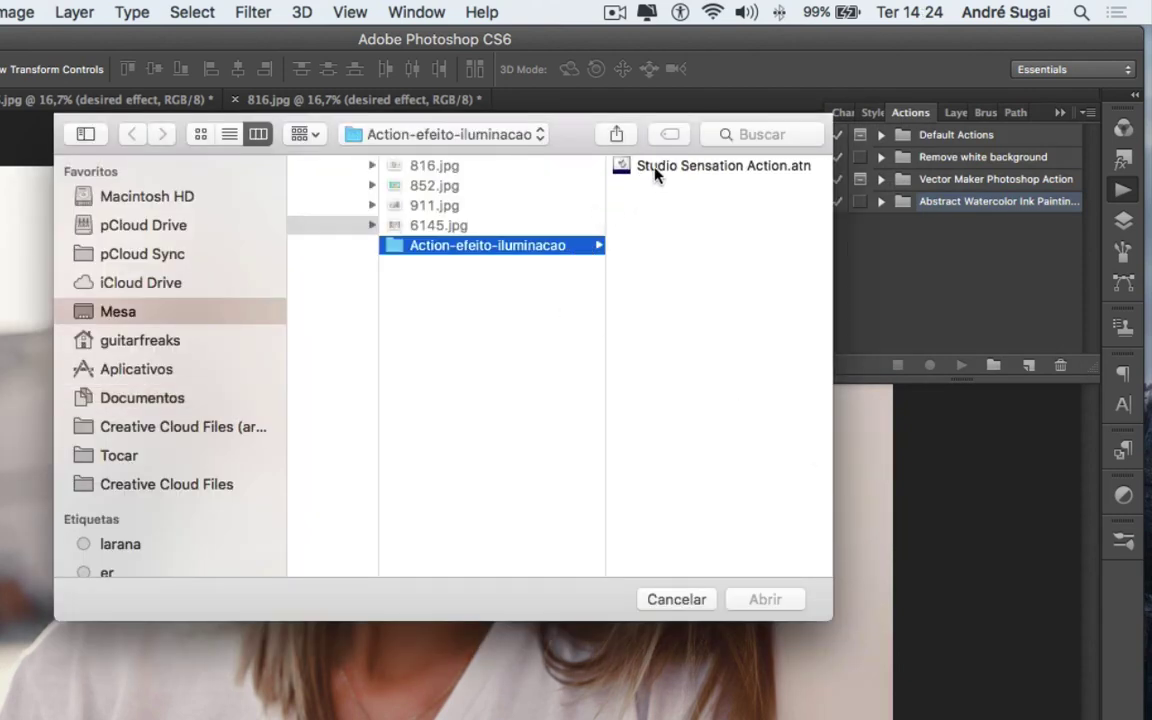
click(657, 170)
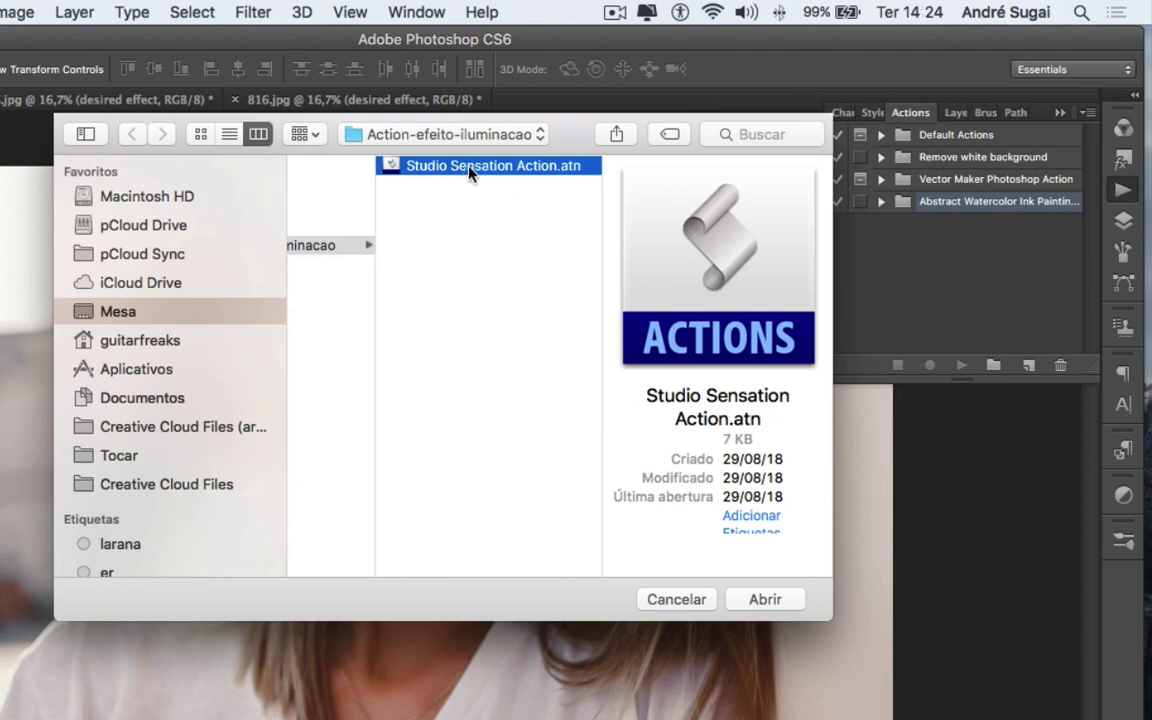
click(765, 599)
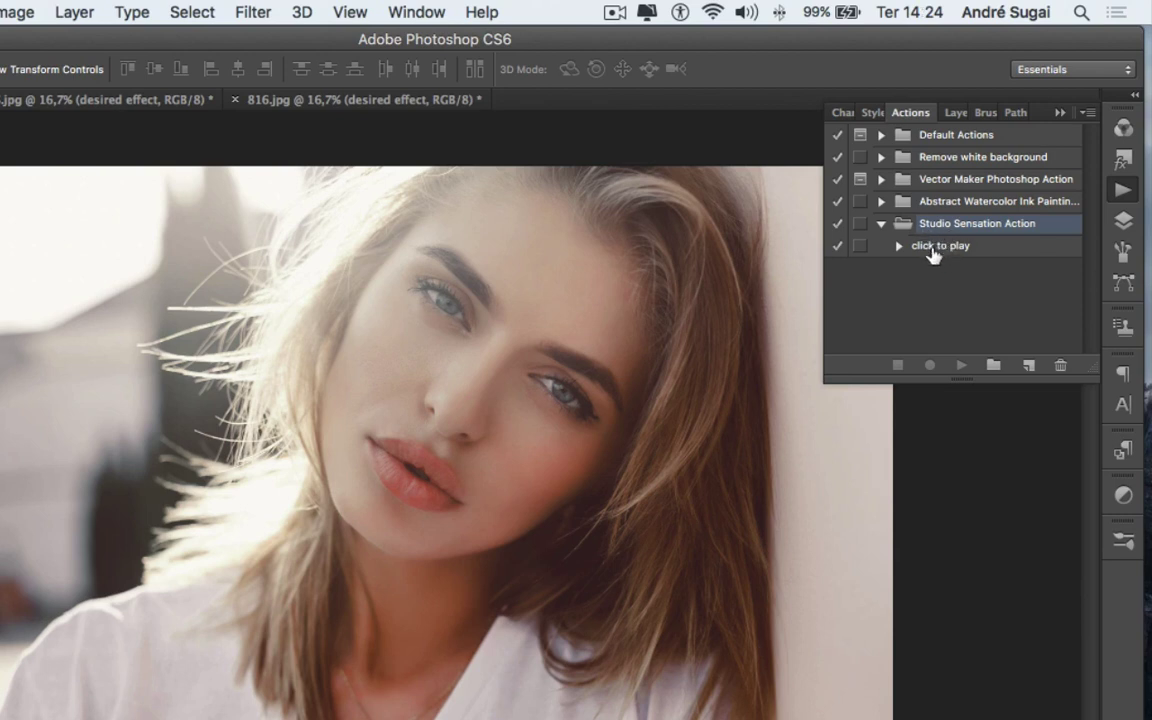
- Play the click to play action on 911.jpg and enlarge the Layers panel to view the new layers
click(930, 250)
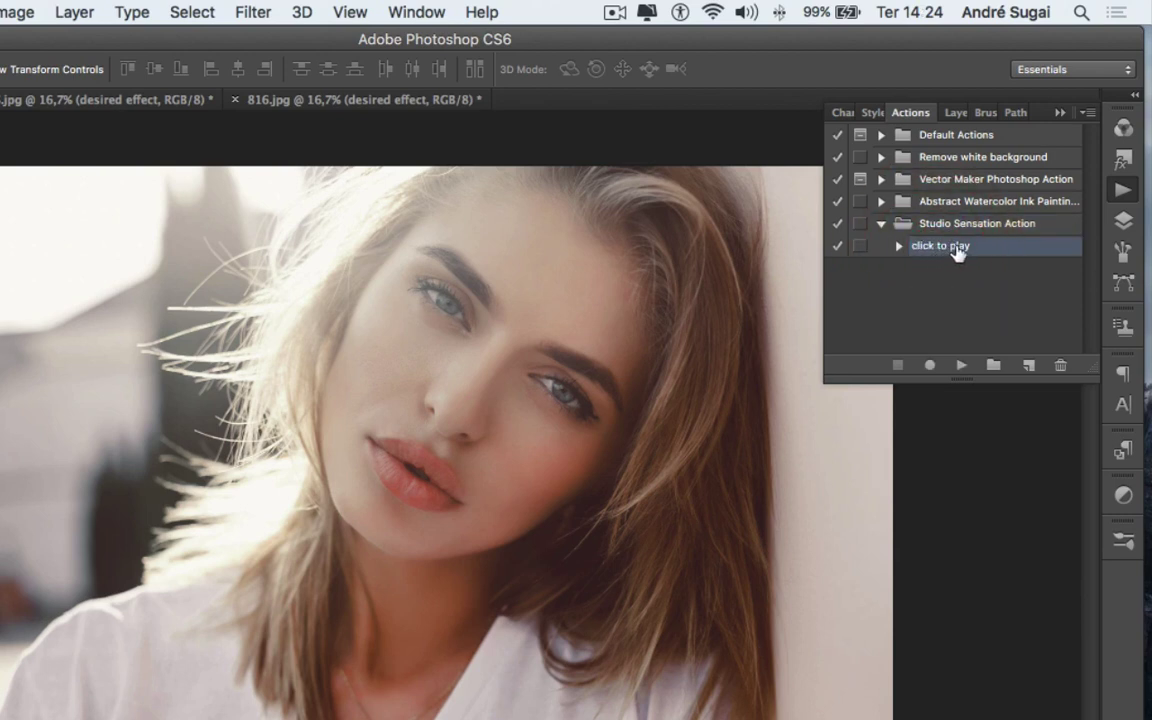
click(963, 368)
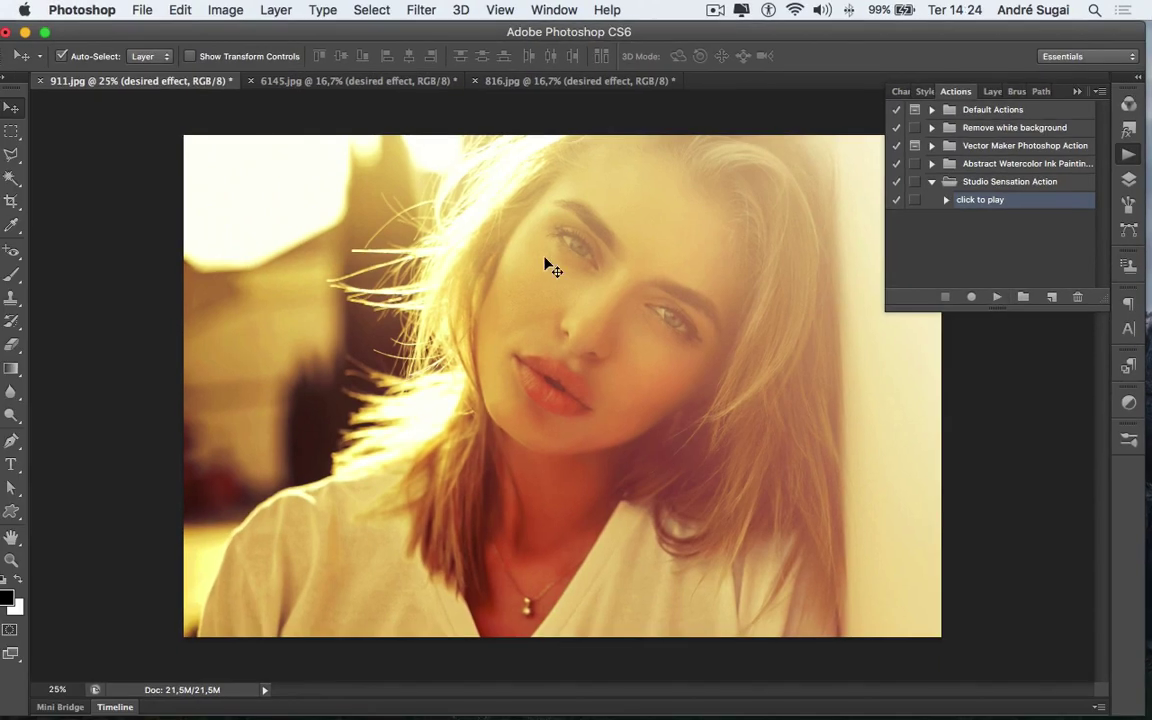
click(1134, 180)
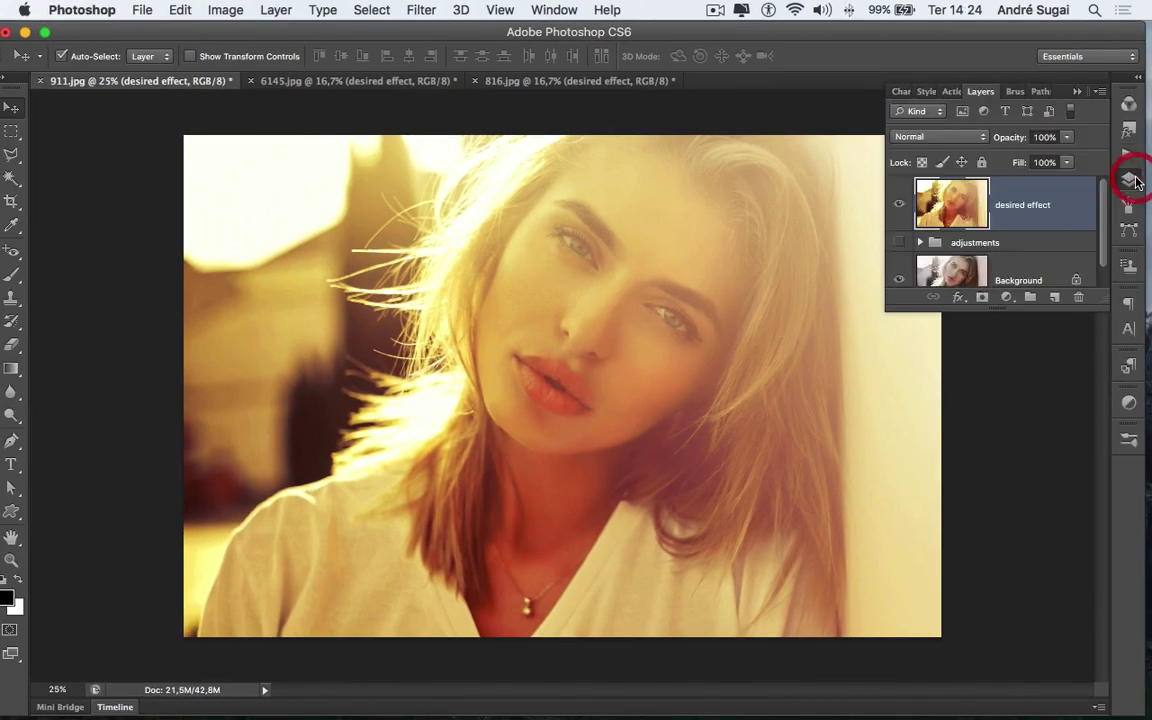
drag(1109, 312, 1109, 460)
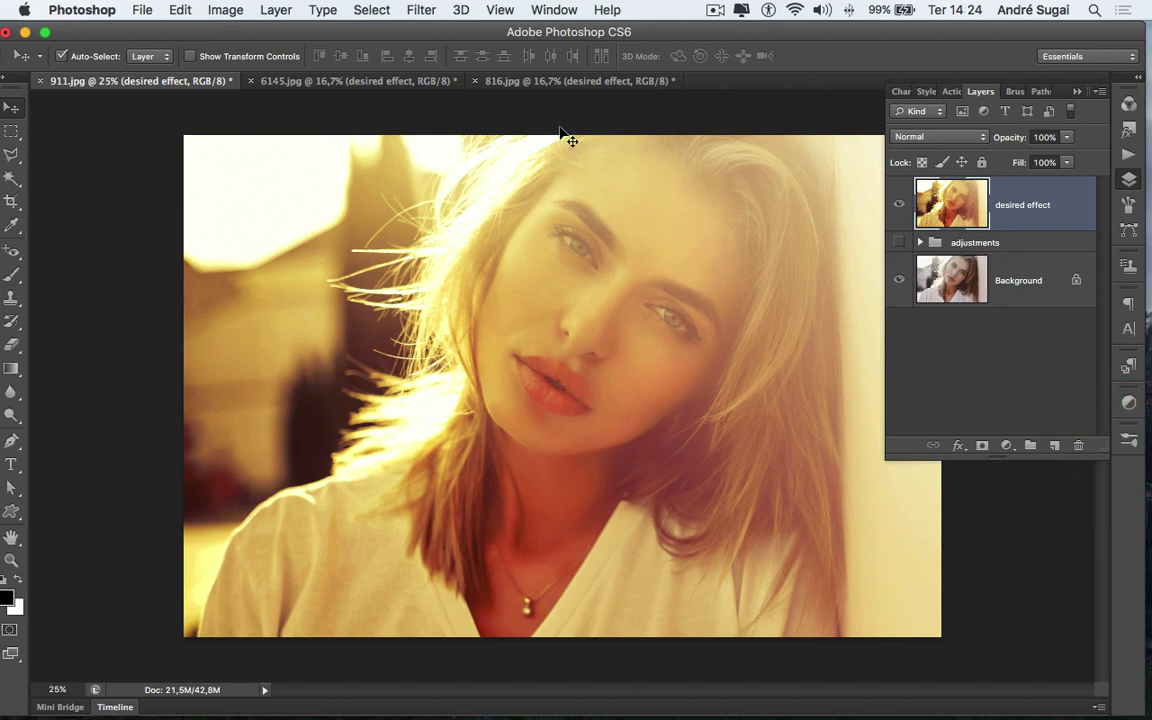
- On 6145.jpg, toggle the desired effect layer off and on to compare with the original
click(367, 84)
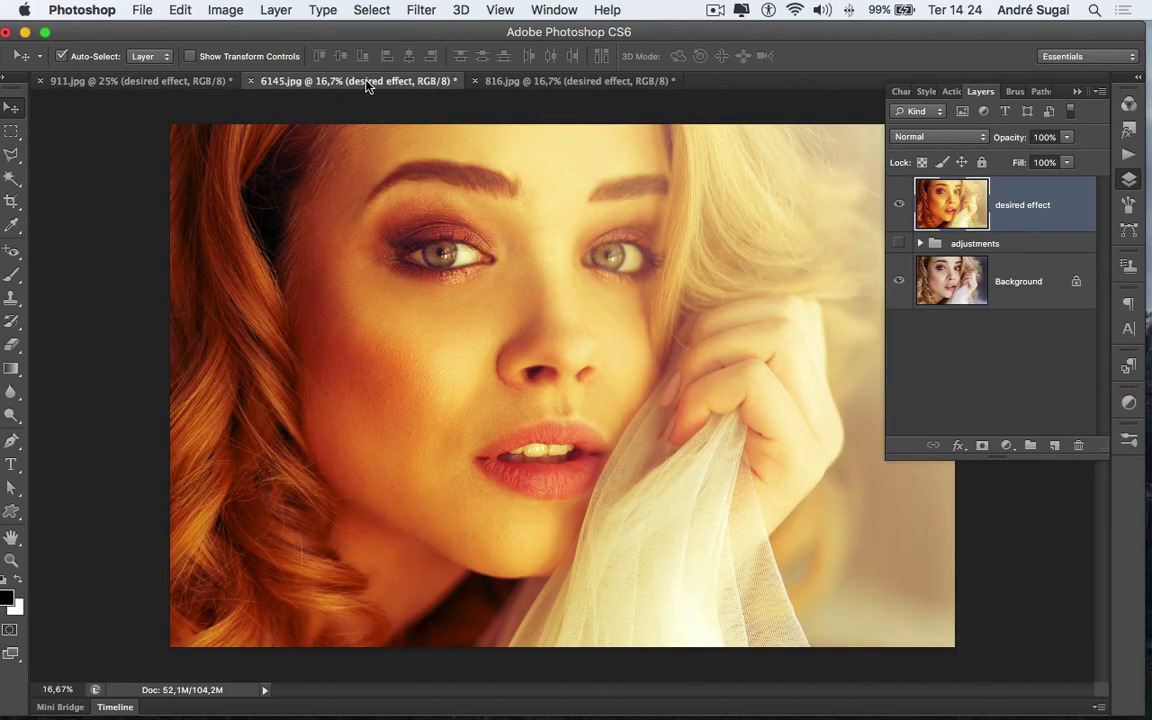
click(901, 205)
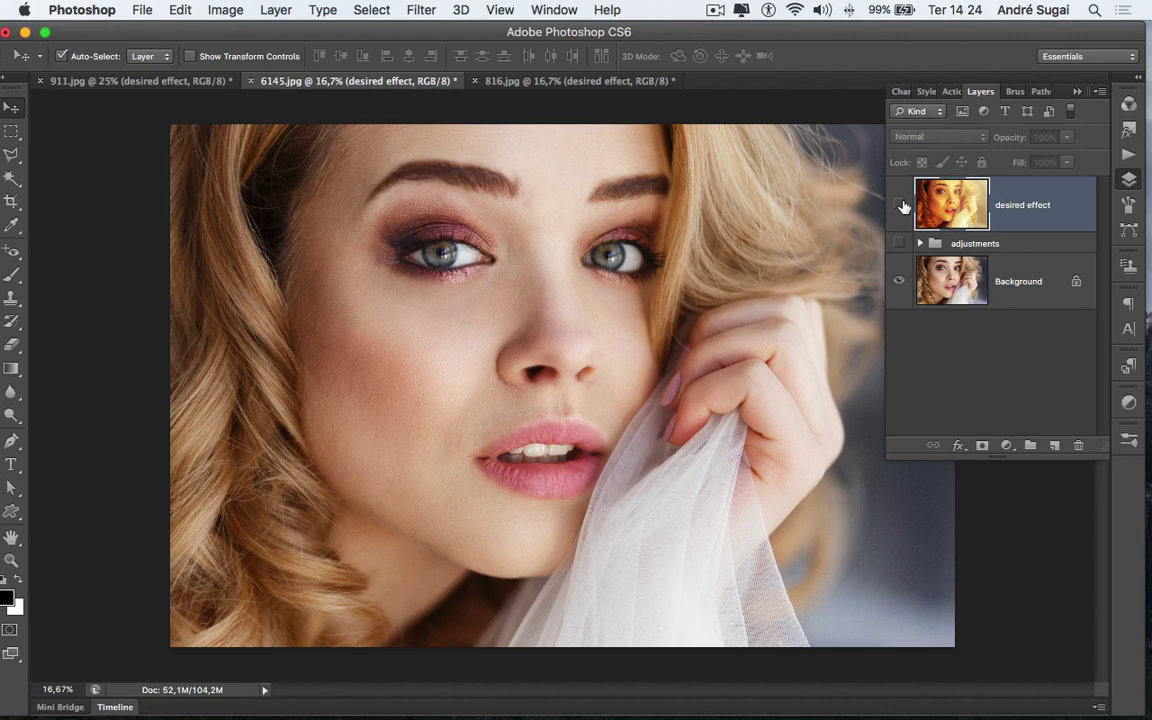
click(901, 205)
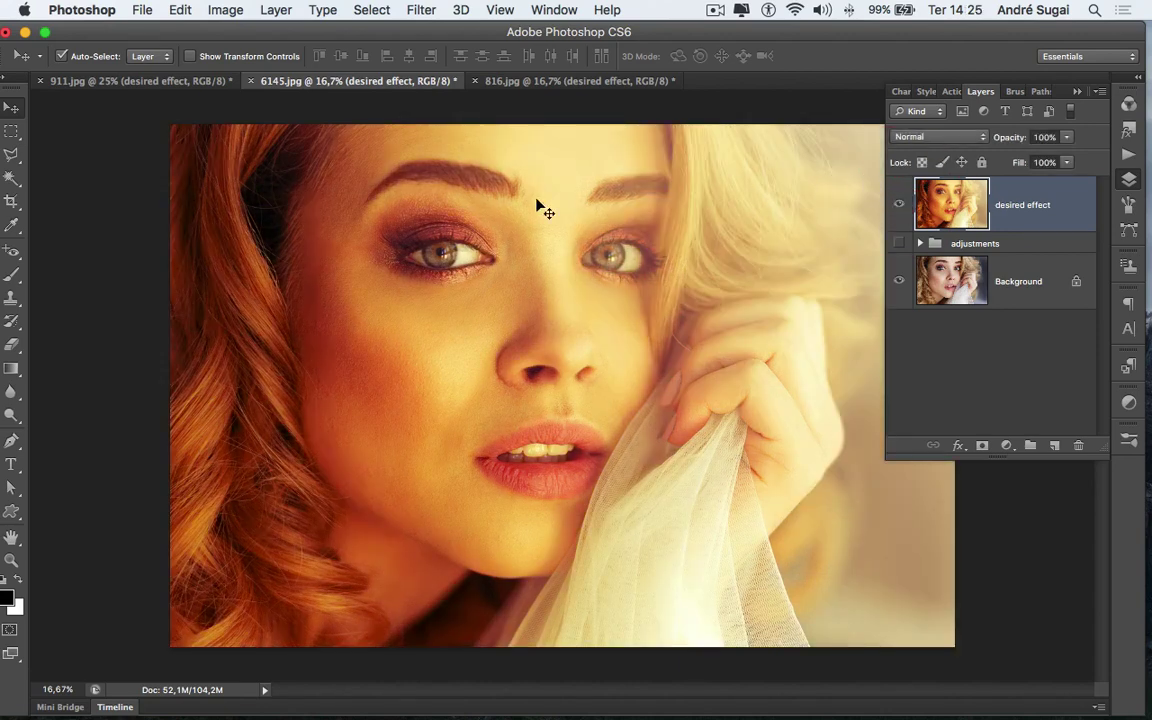
- Compare the desired effect on 816.jpg the same way, then return to 6145.jpg
click(581, 86)
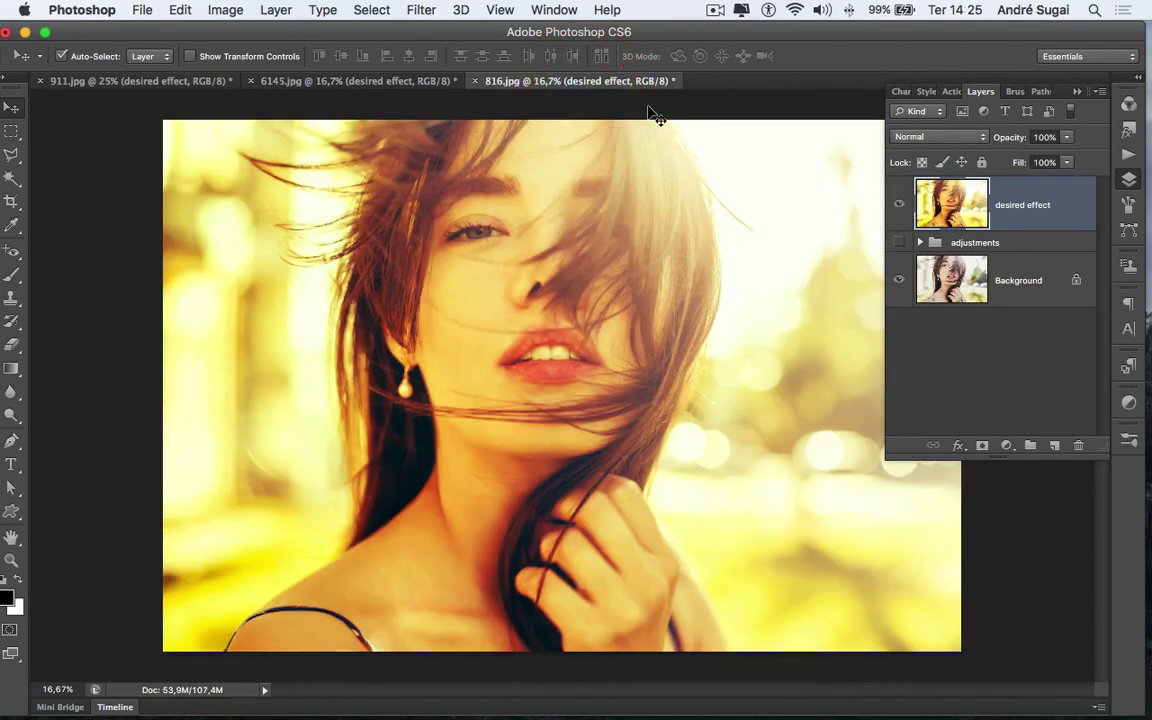
click(901, 205)
click(900, 205)
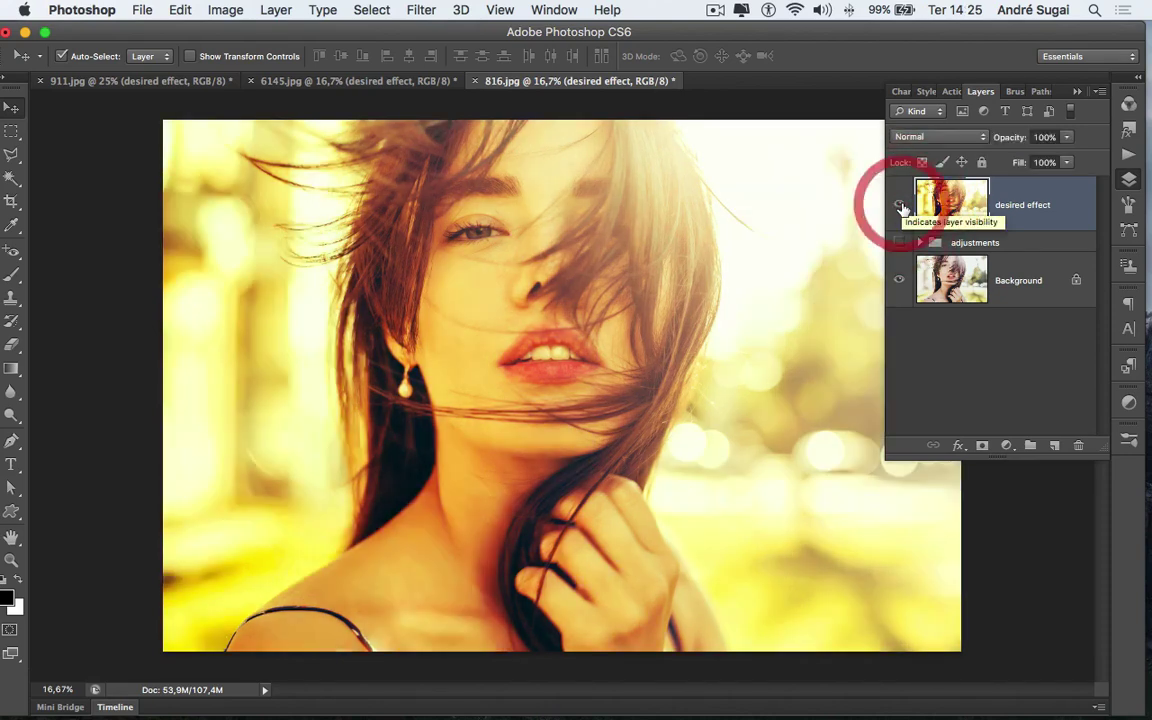
click(352, 83)
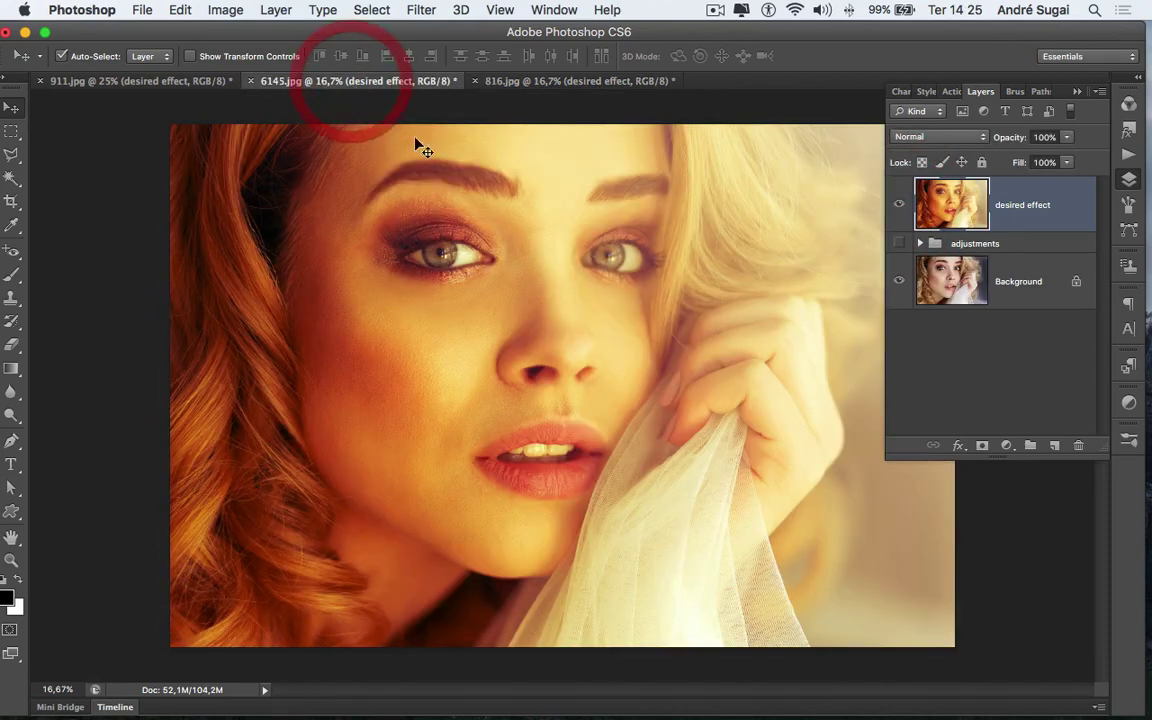